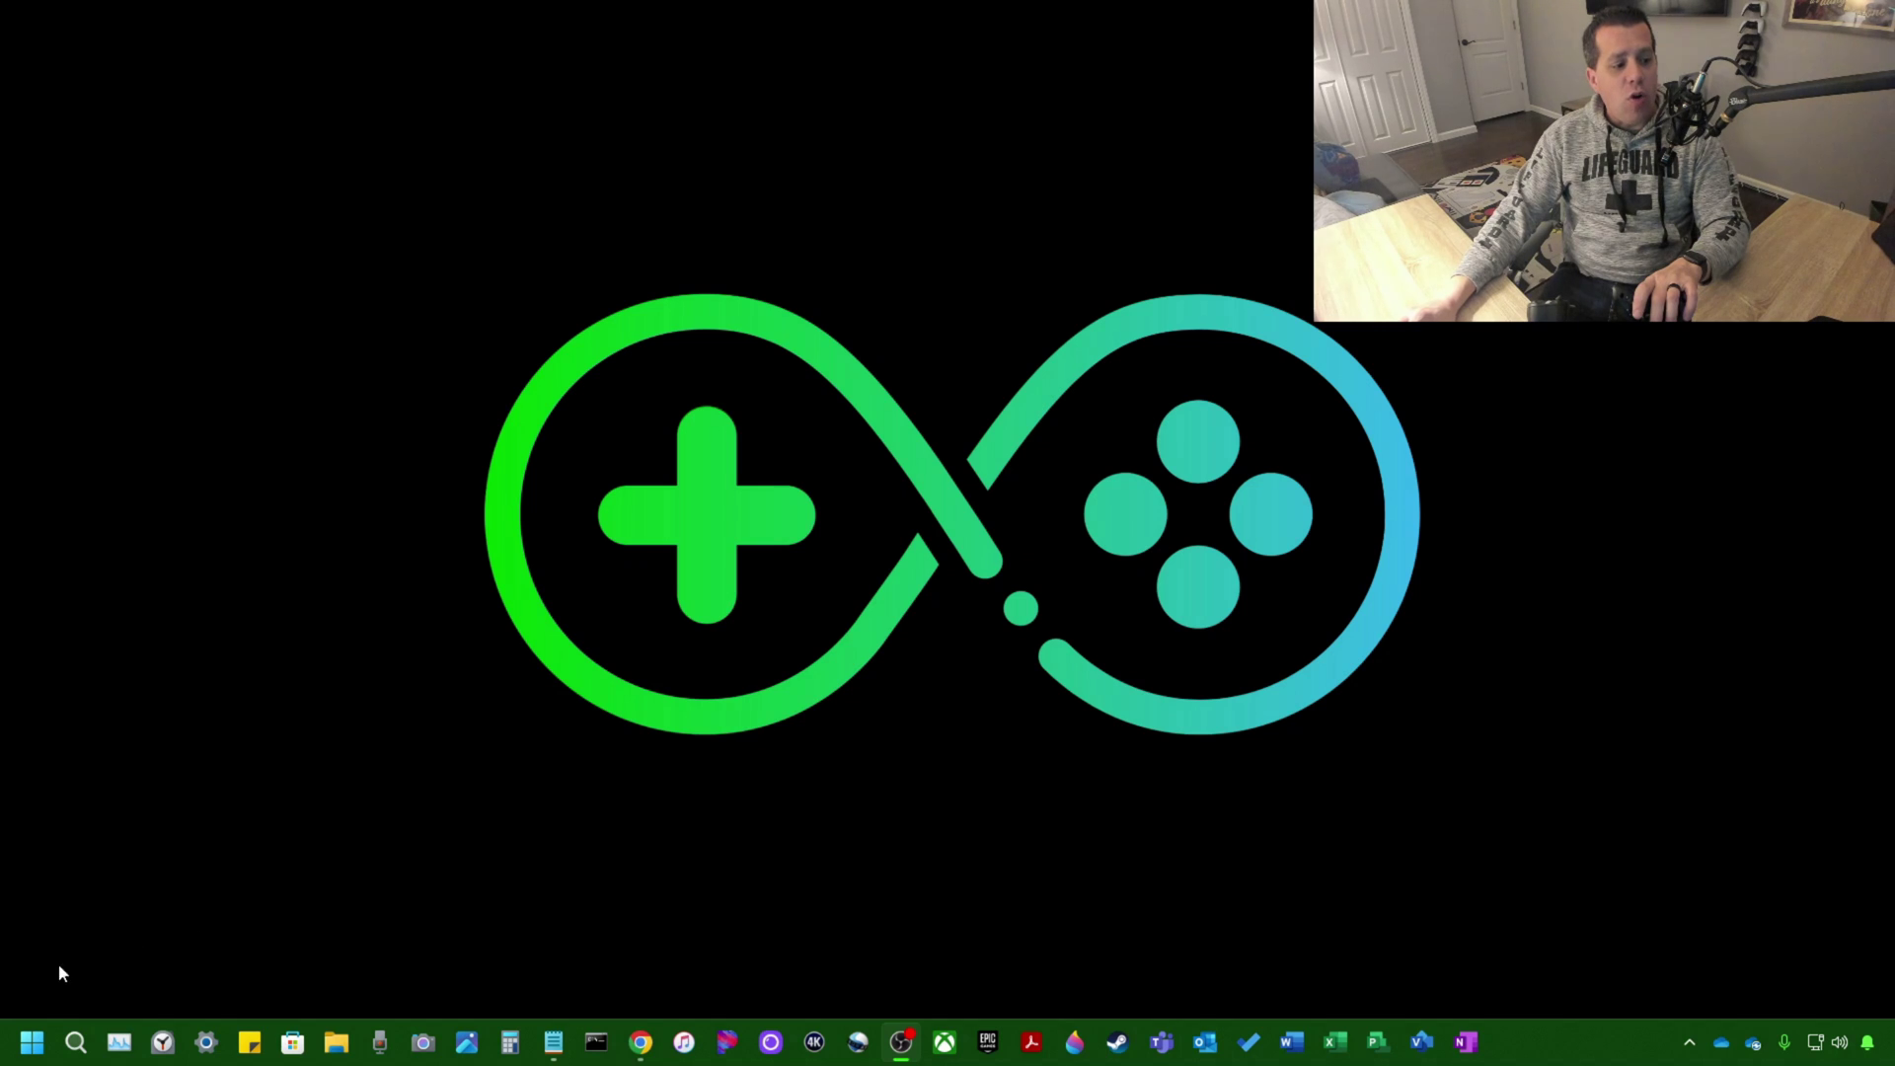
Launch Edge and search Google for 'thrustmaster drivers'
{"action": "left_click", "coordinate": [32, 1041]}
{"action": "left_click", "coordinate": [85, 628]}
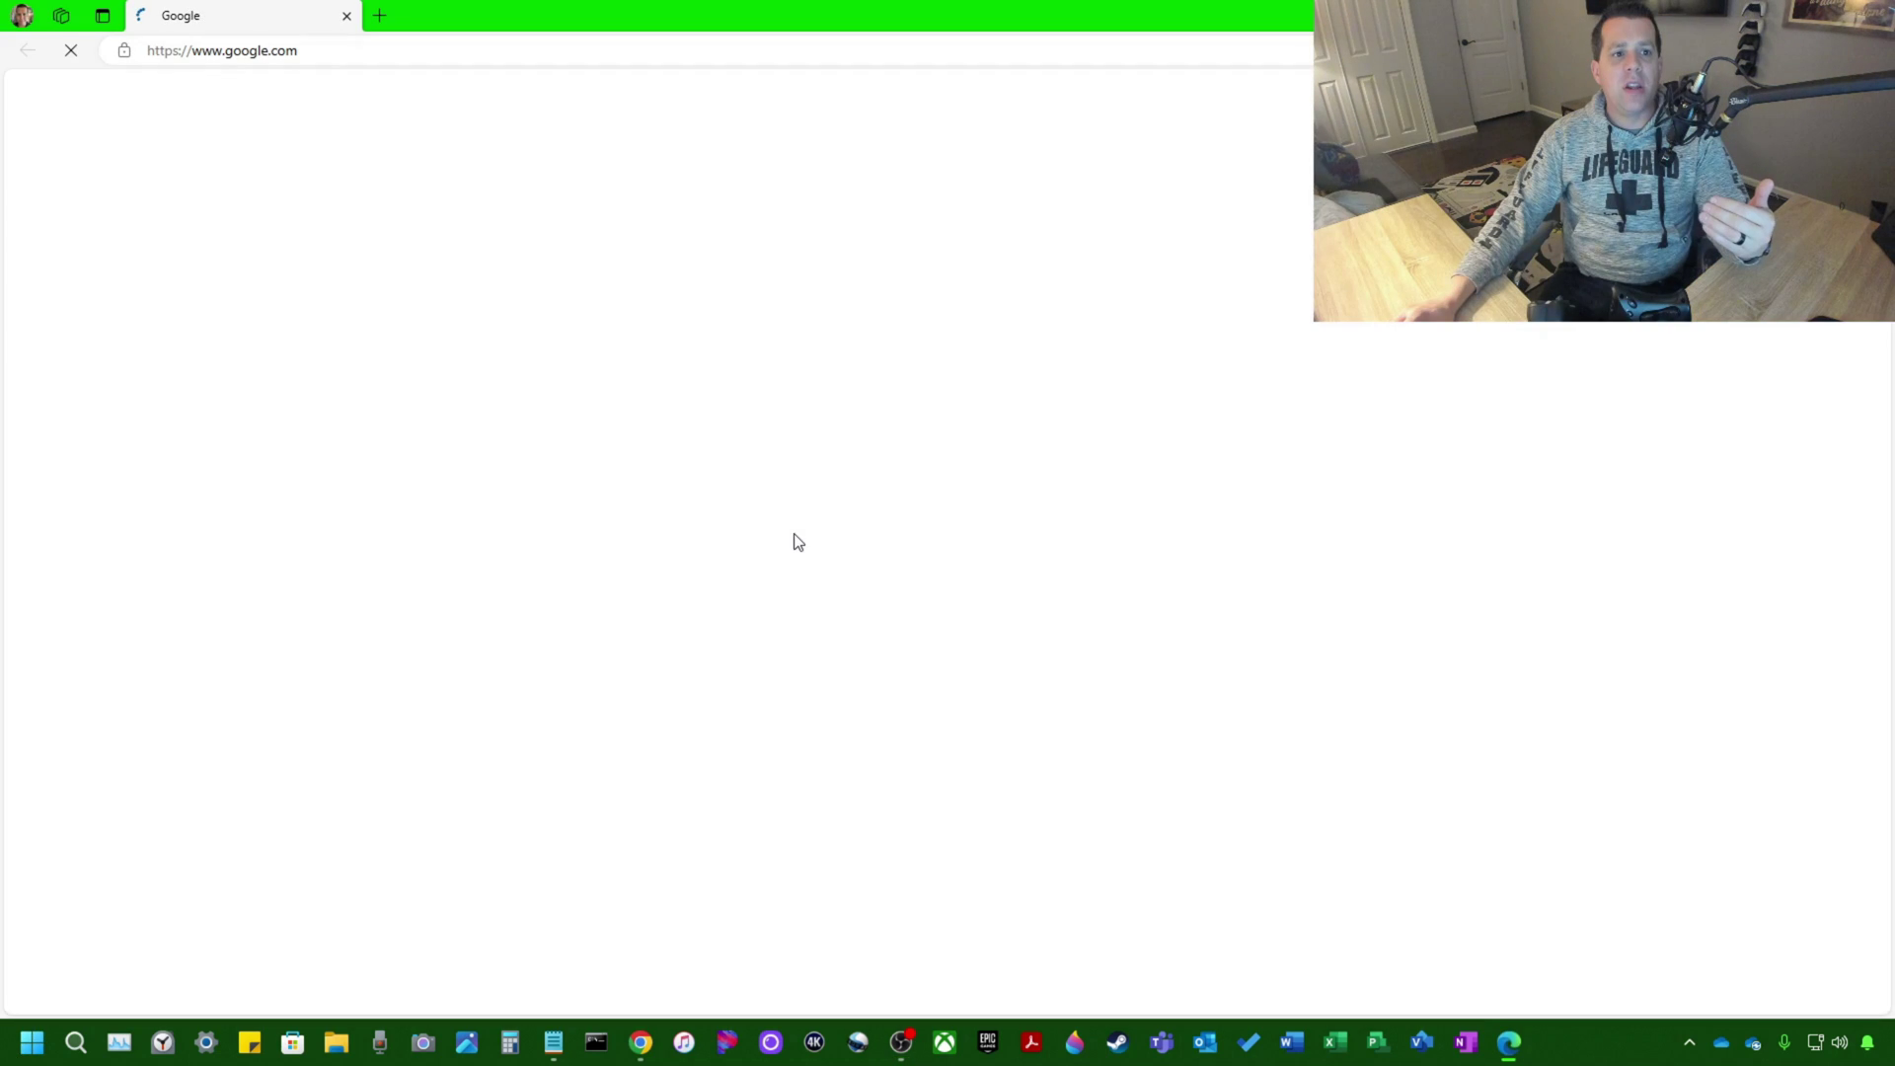
{"action": "left_click", "coordinate": [822, 460]}
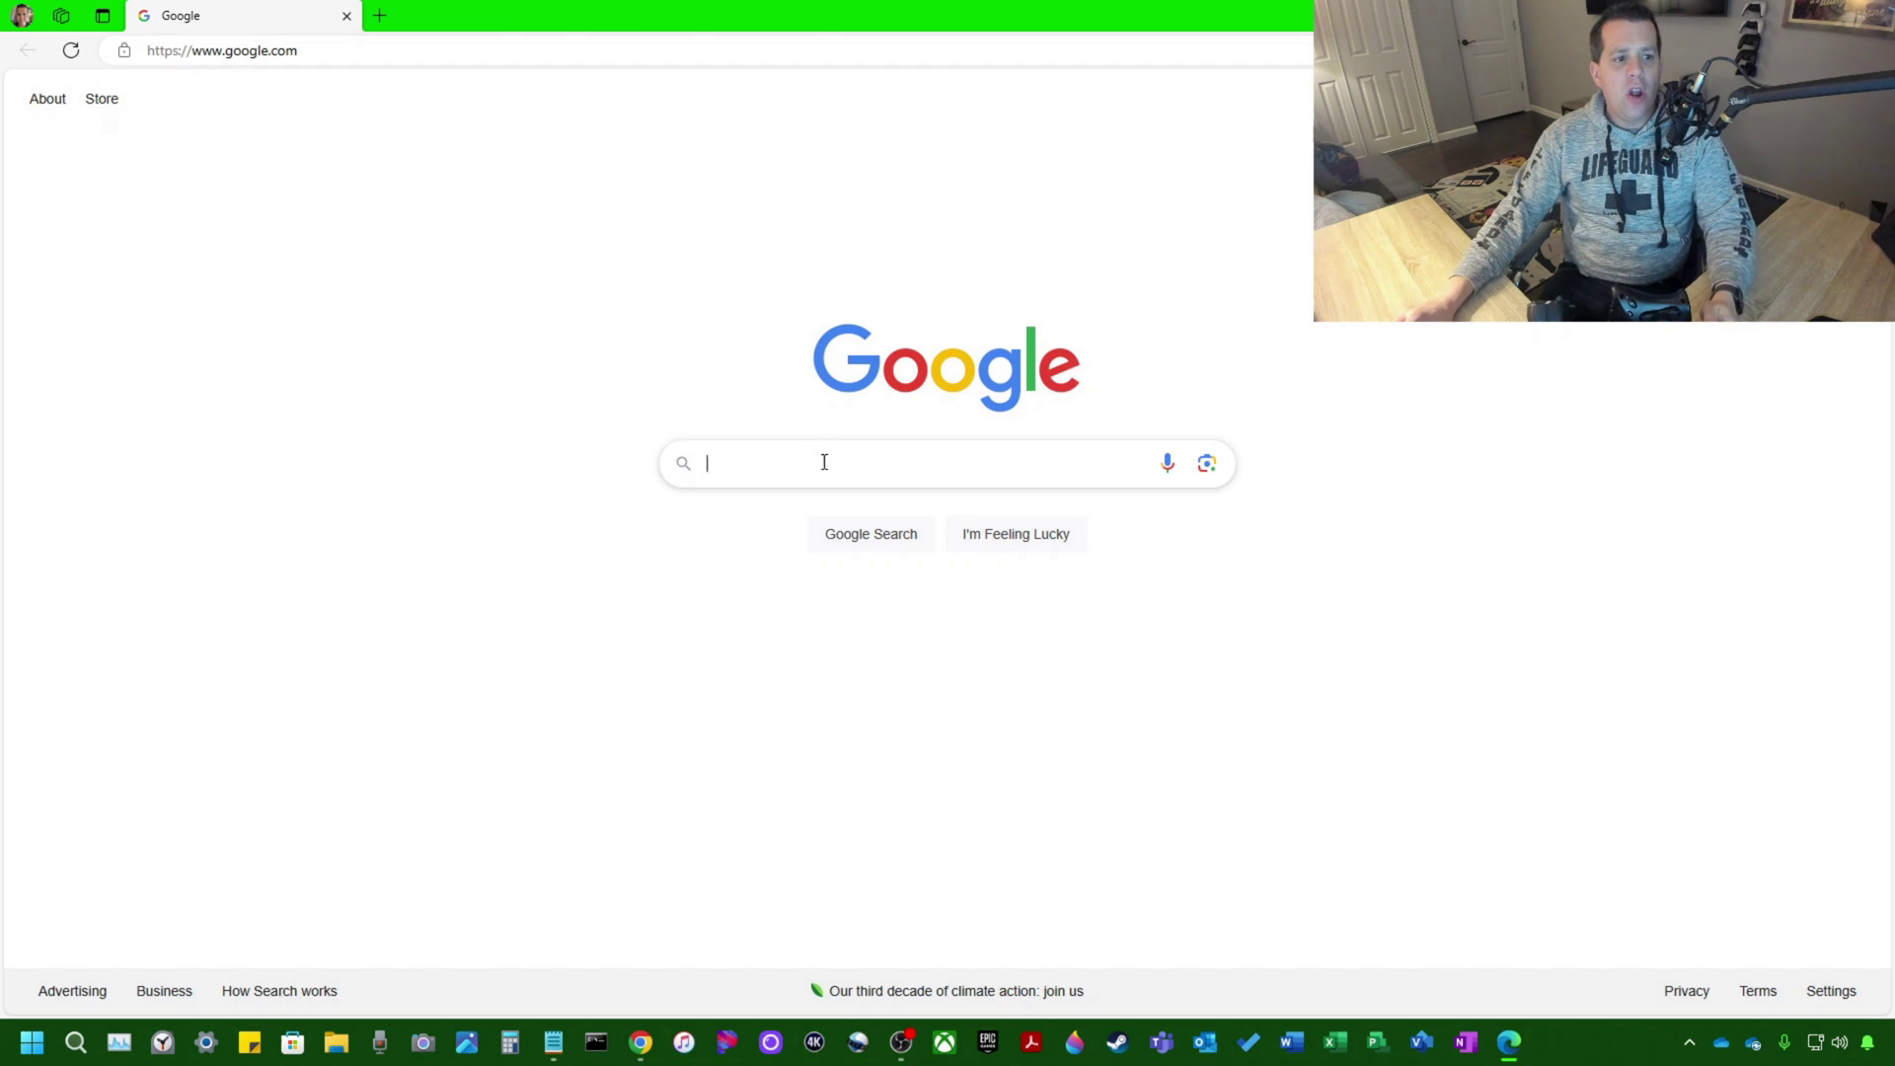
{"action": "type", "text": "thrust"}
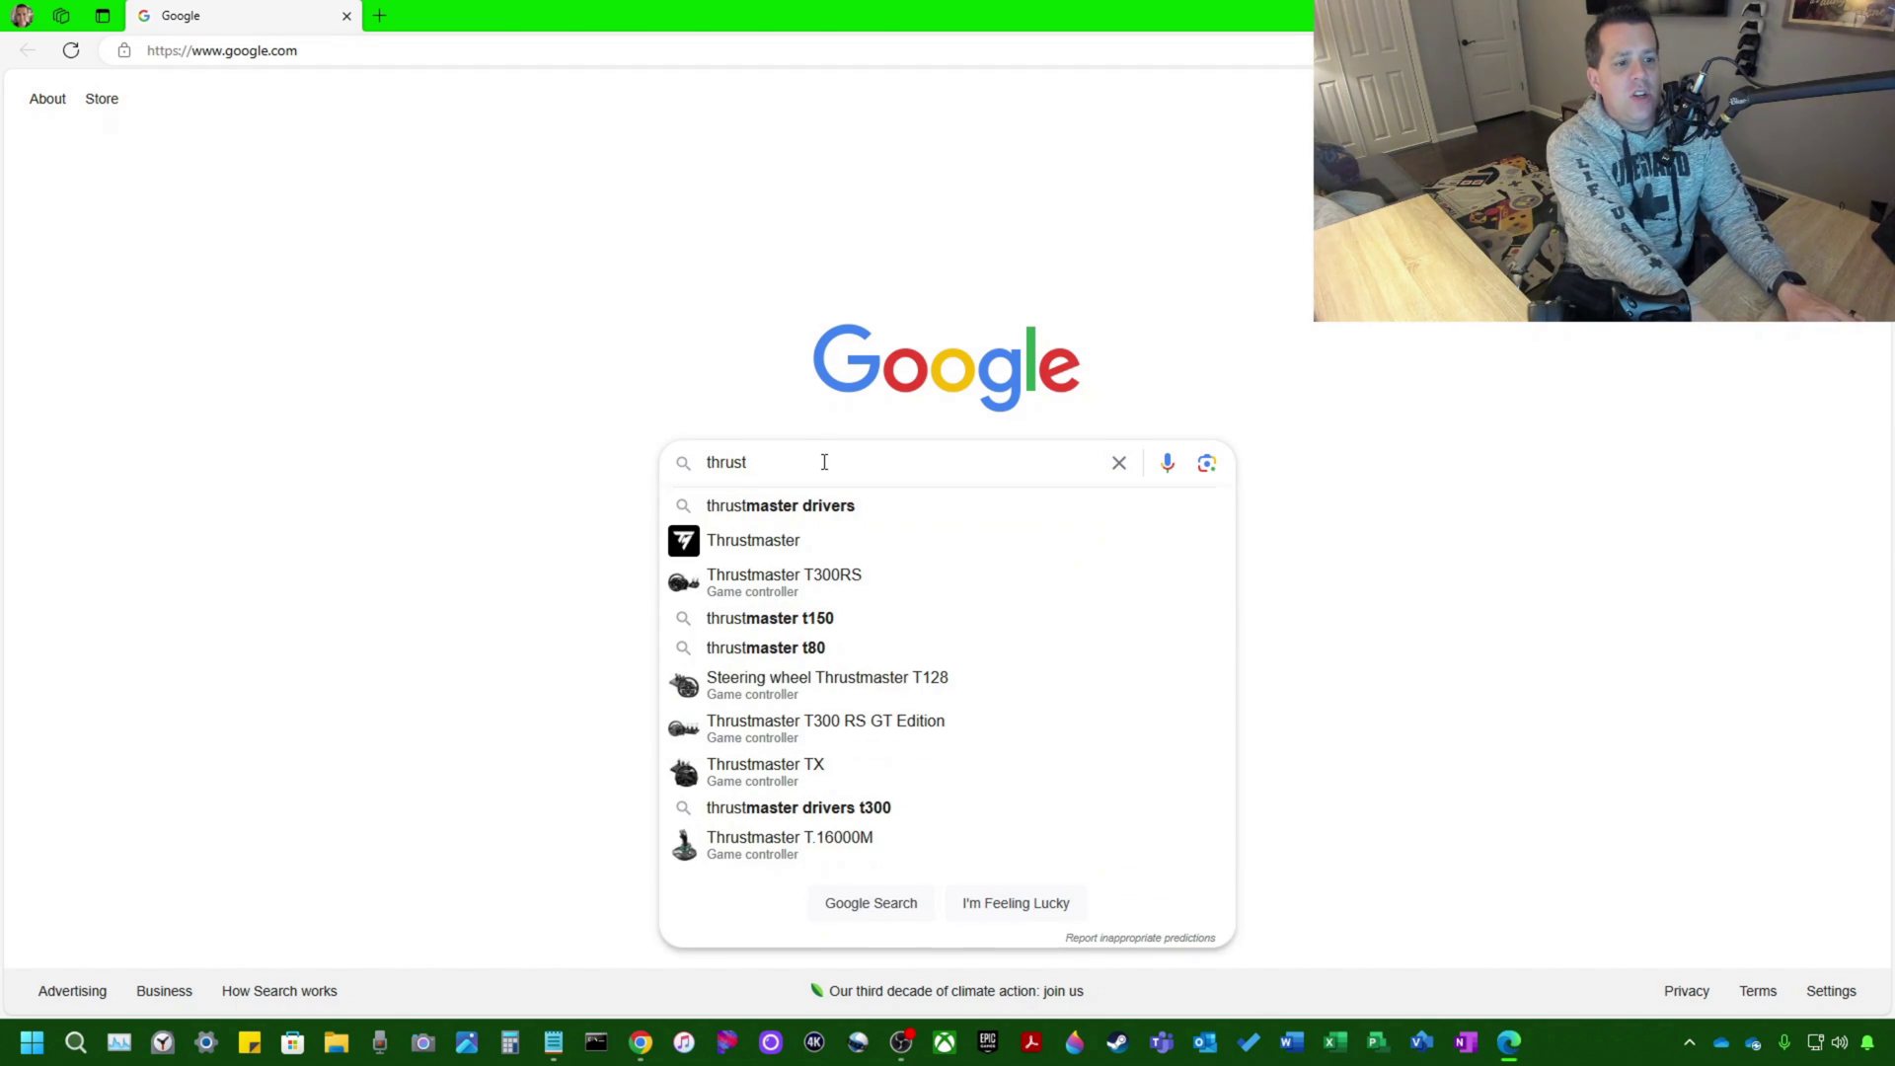
{"action": "key", "text": "Down"}
{"action": "key", "text": "Return"}
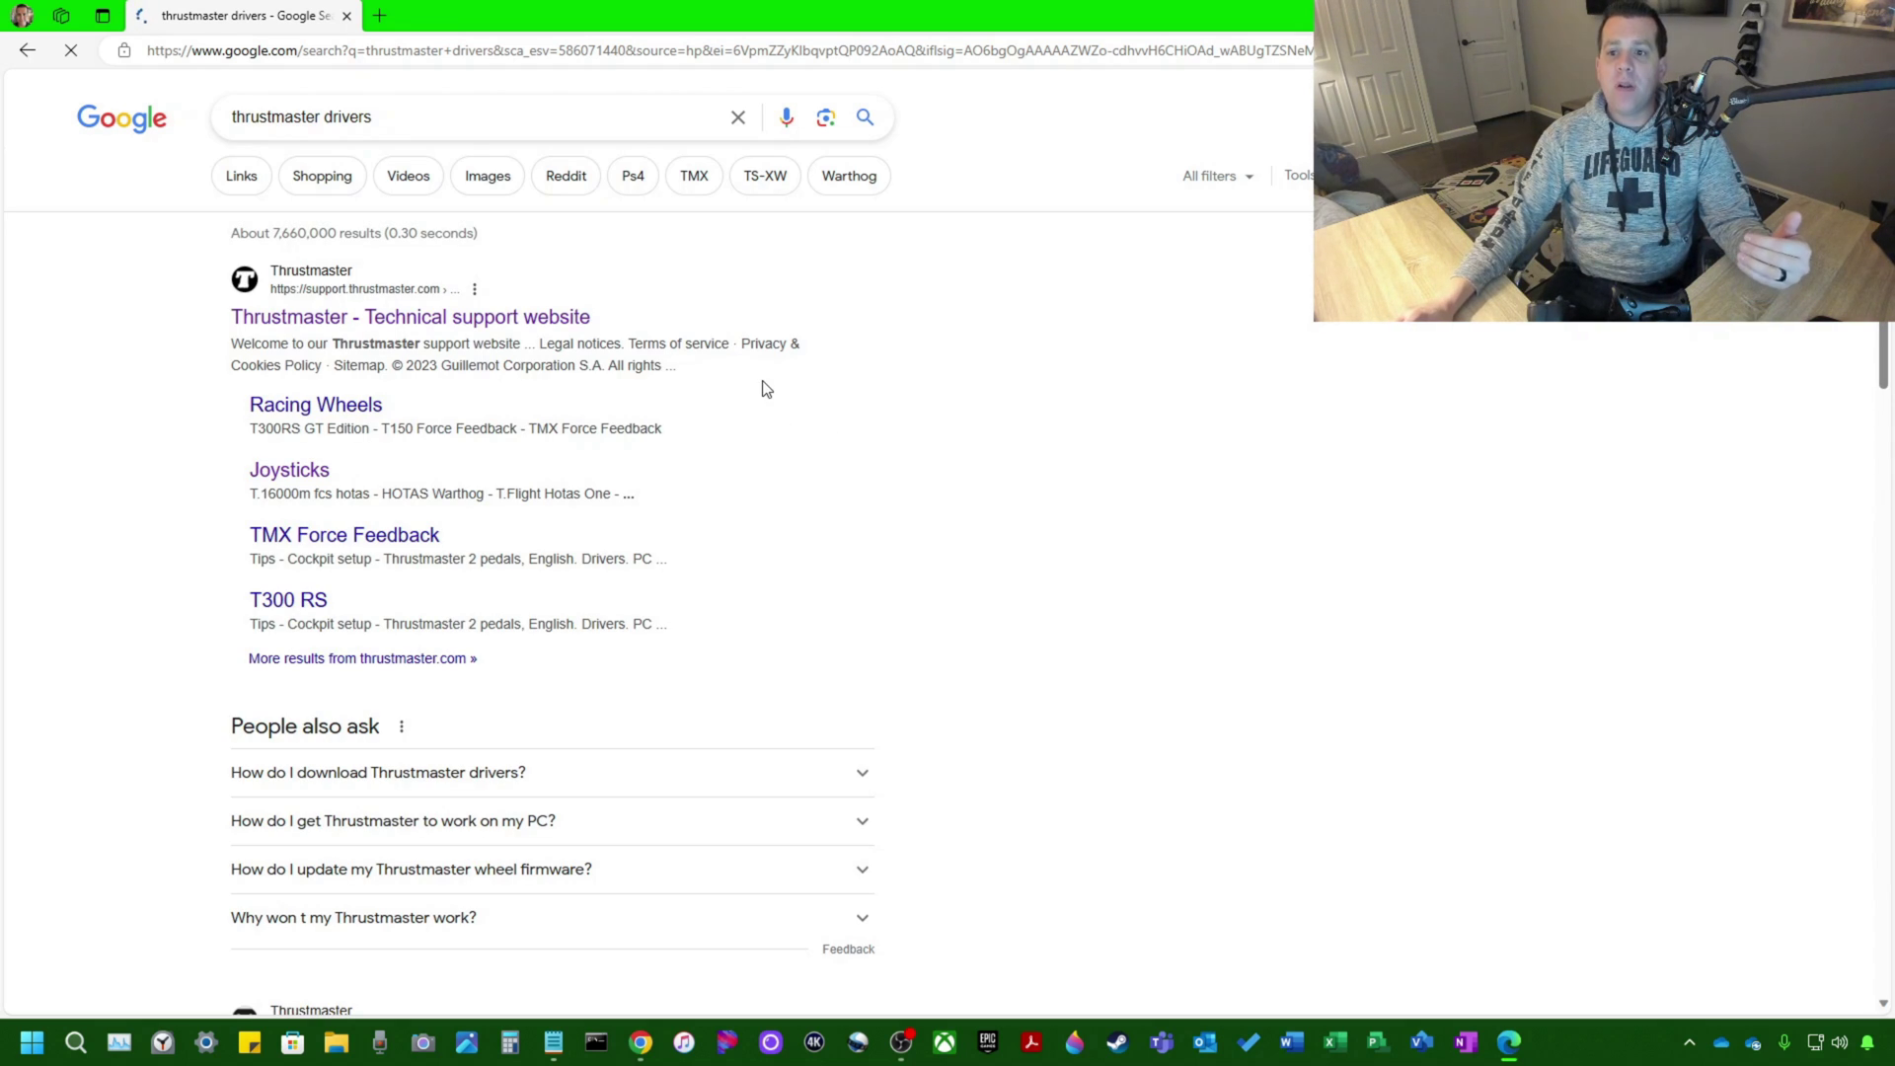
Open the Thrustmaster technical support result and let support.thrustmaster.com/en/ finish loading
{"action": "left_click", "coordinate": [526, 318]}
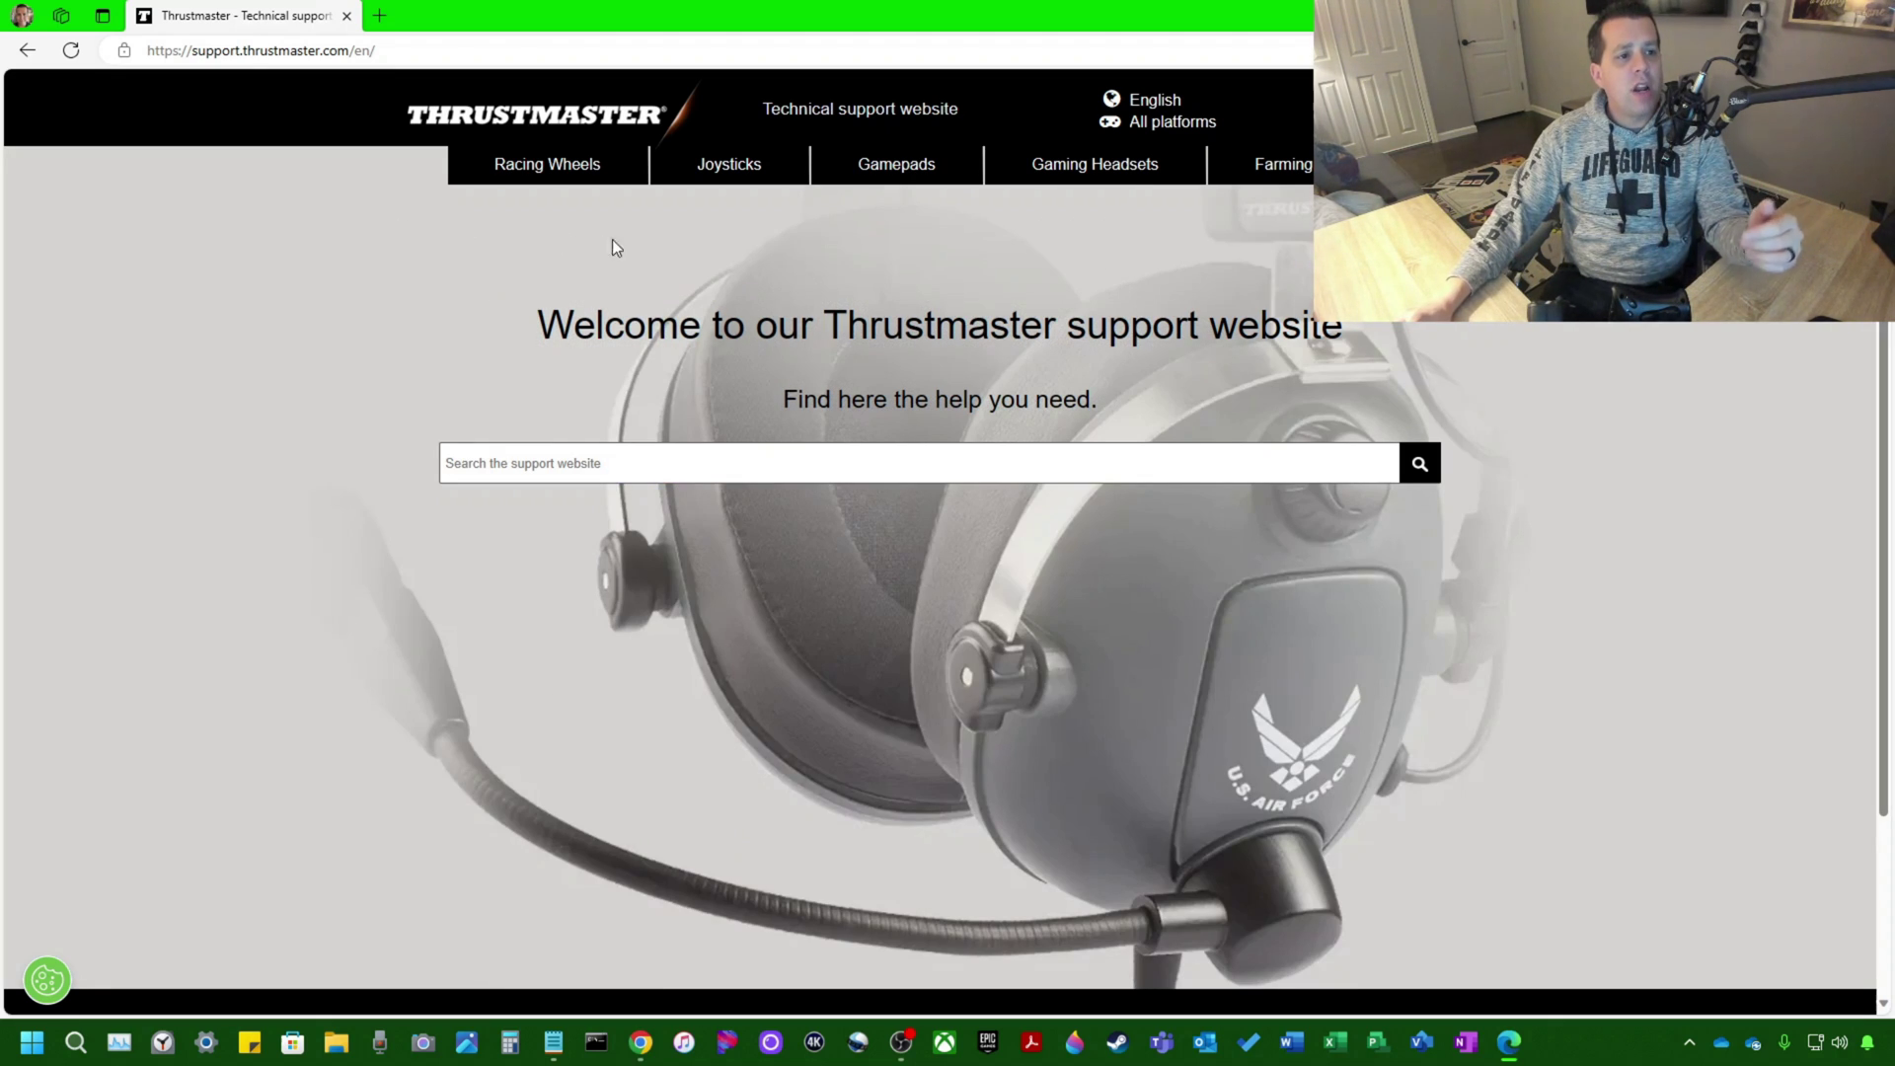
Open the Joysticks category and scroll through its joystick models, including the T.Flight Hotas One
{"action": "left_click", "coordinate": [729, 170]}
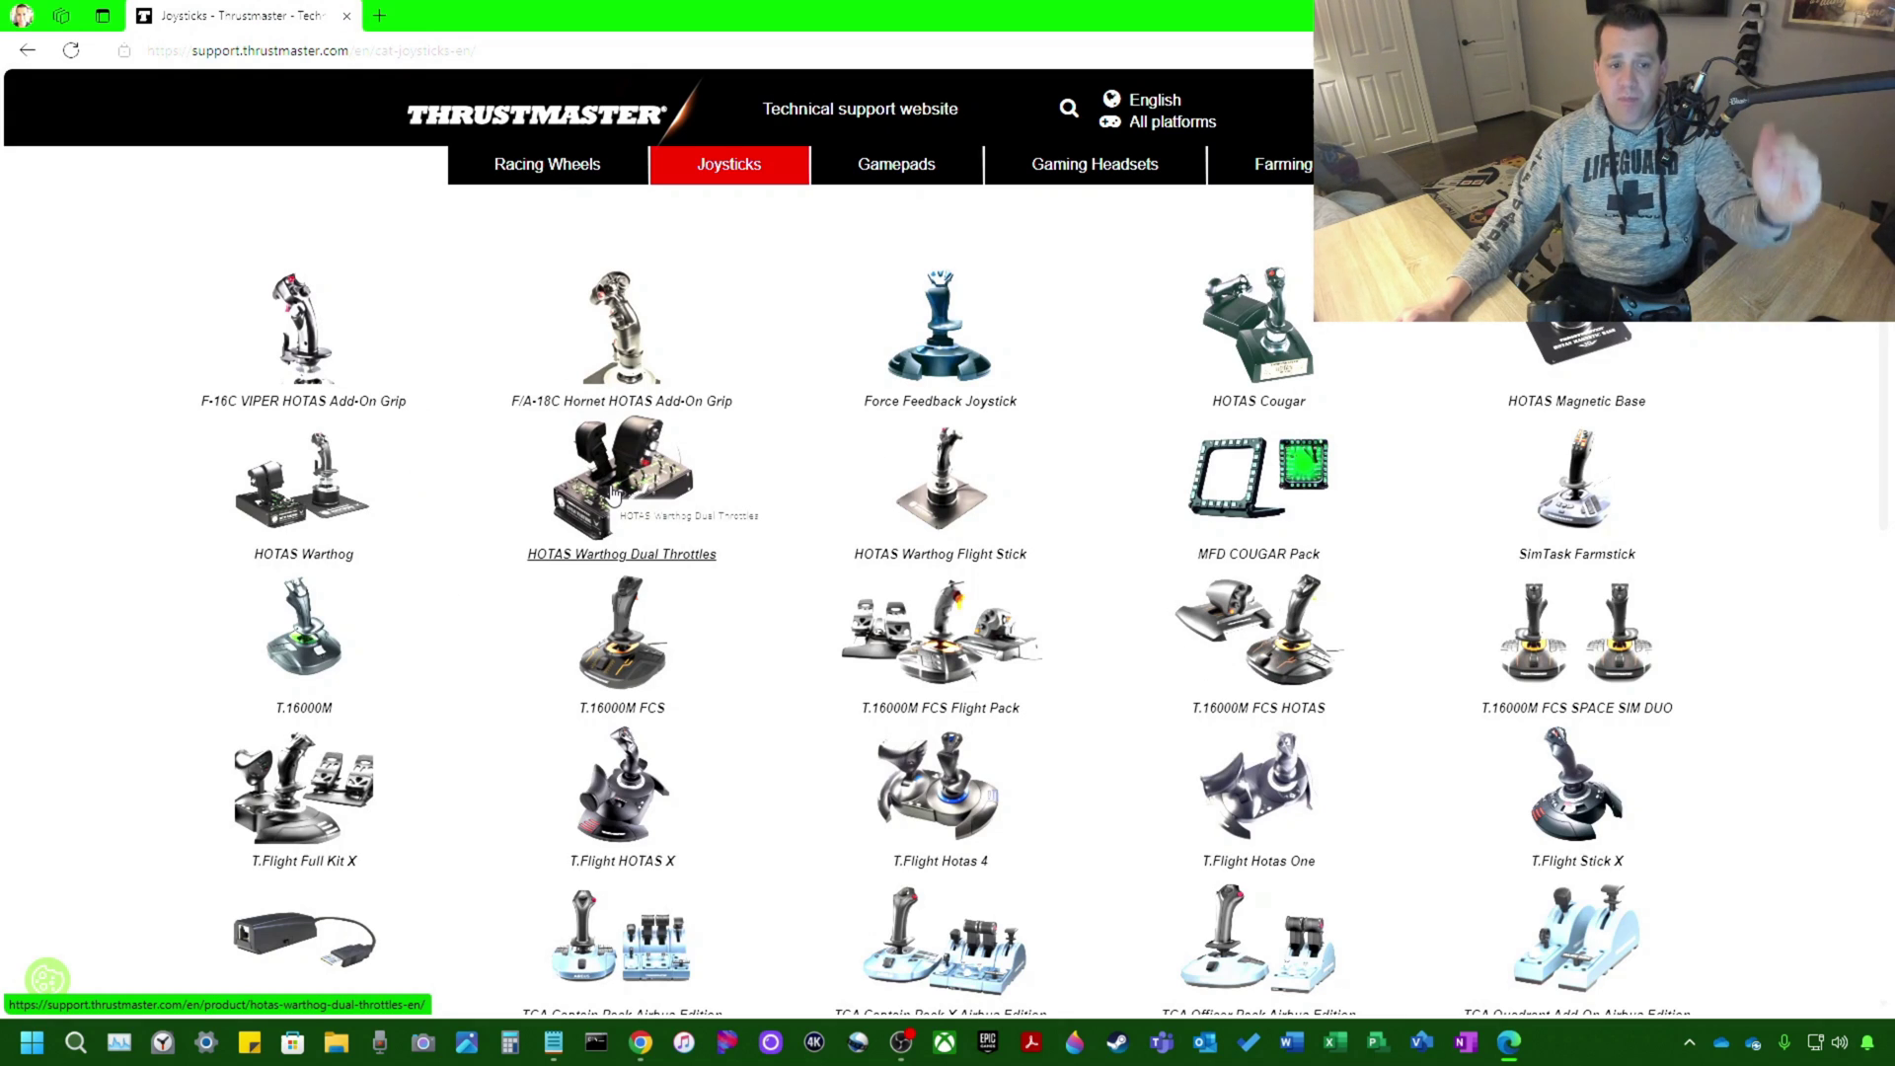
{"action": "scroll", "coordinate": [661, 583], "scroll_direction": "down", "scroll_amount": 9}
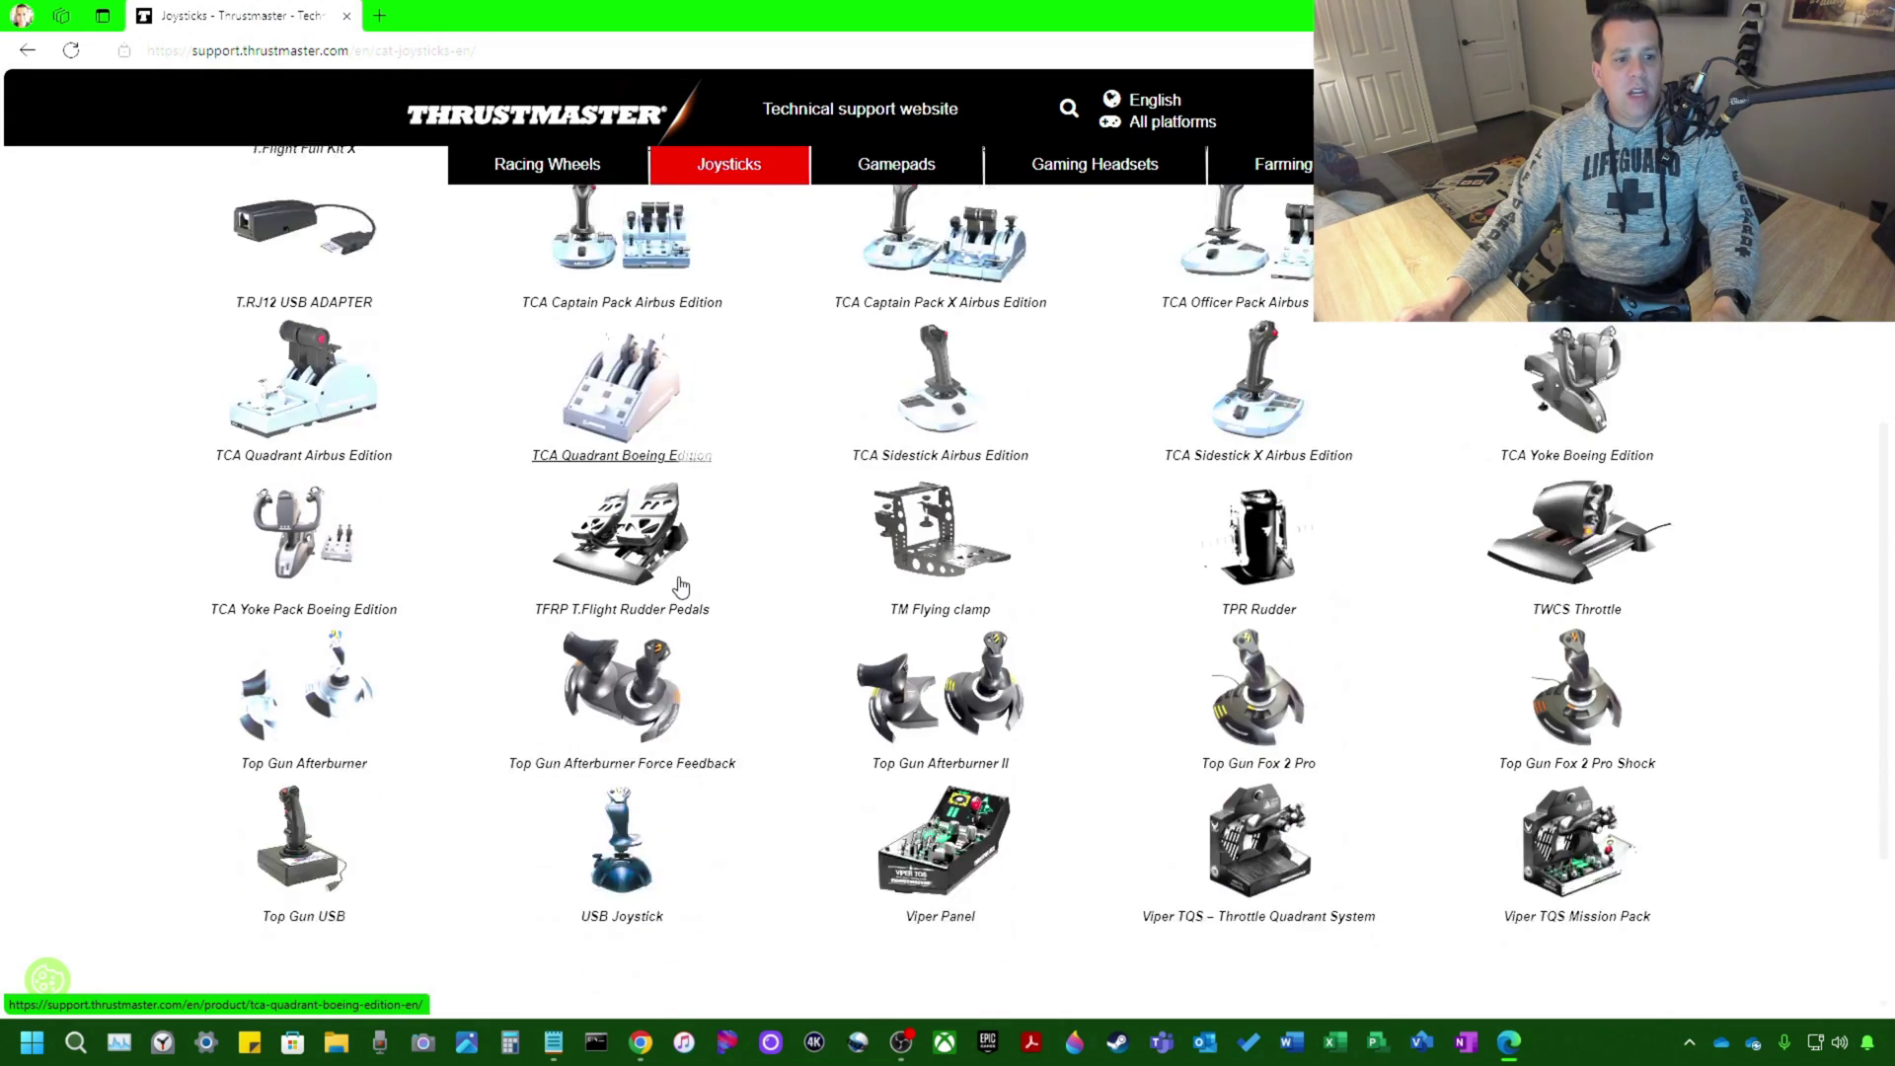
{"action": "scroll", "coordinate": [681, 586], "scroll_direction": "up", "scroll_amount": 9}
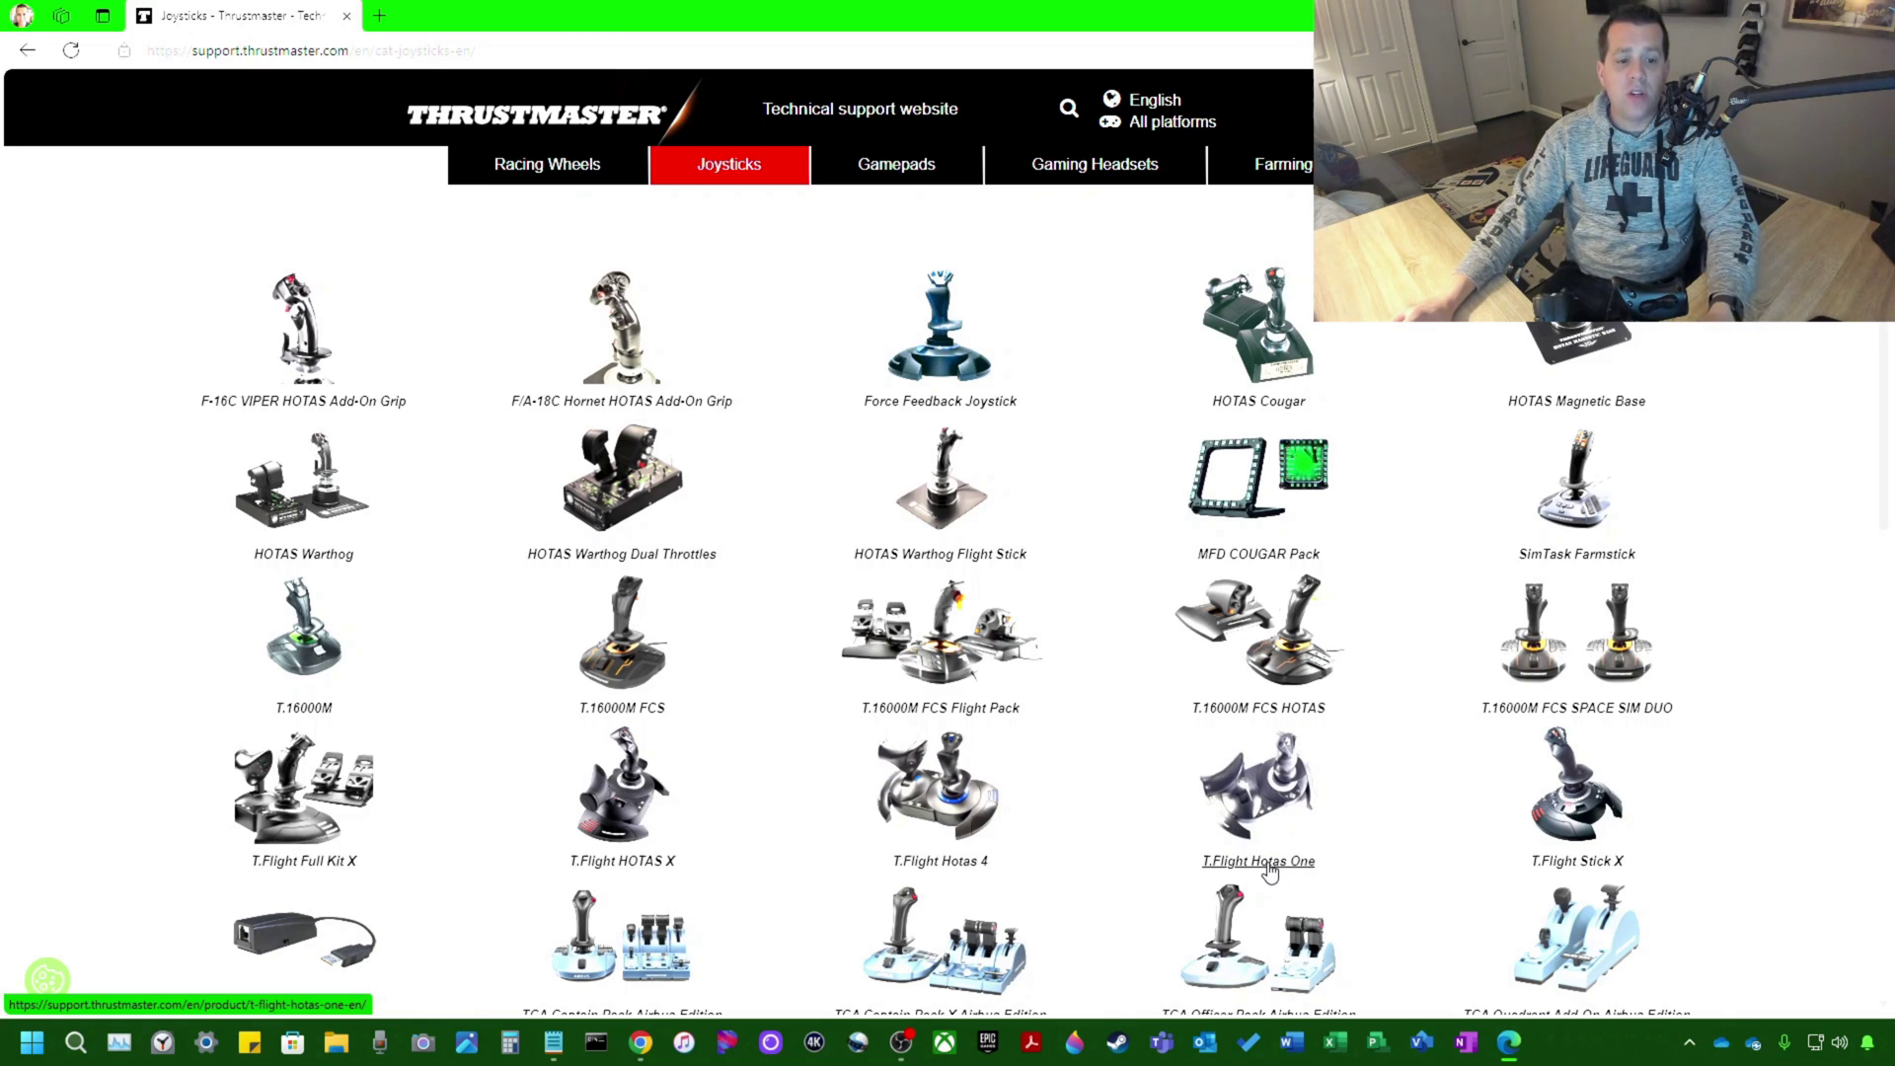
Open the T.Flight Hotas One page and read its firmware 1.17 note and downloads
{"action": "left_click", "coordinate": [1269, 866]}
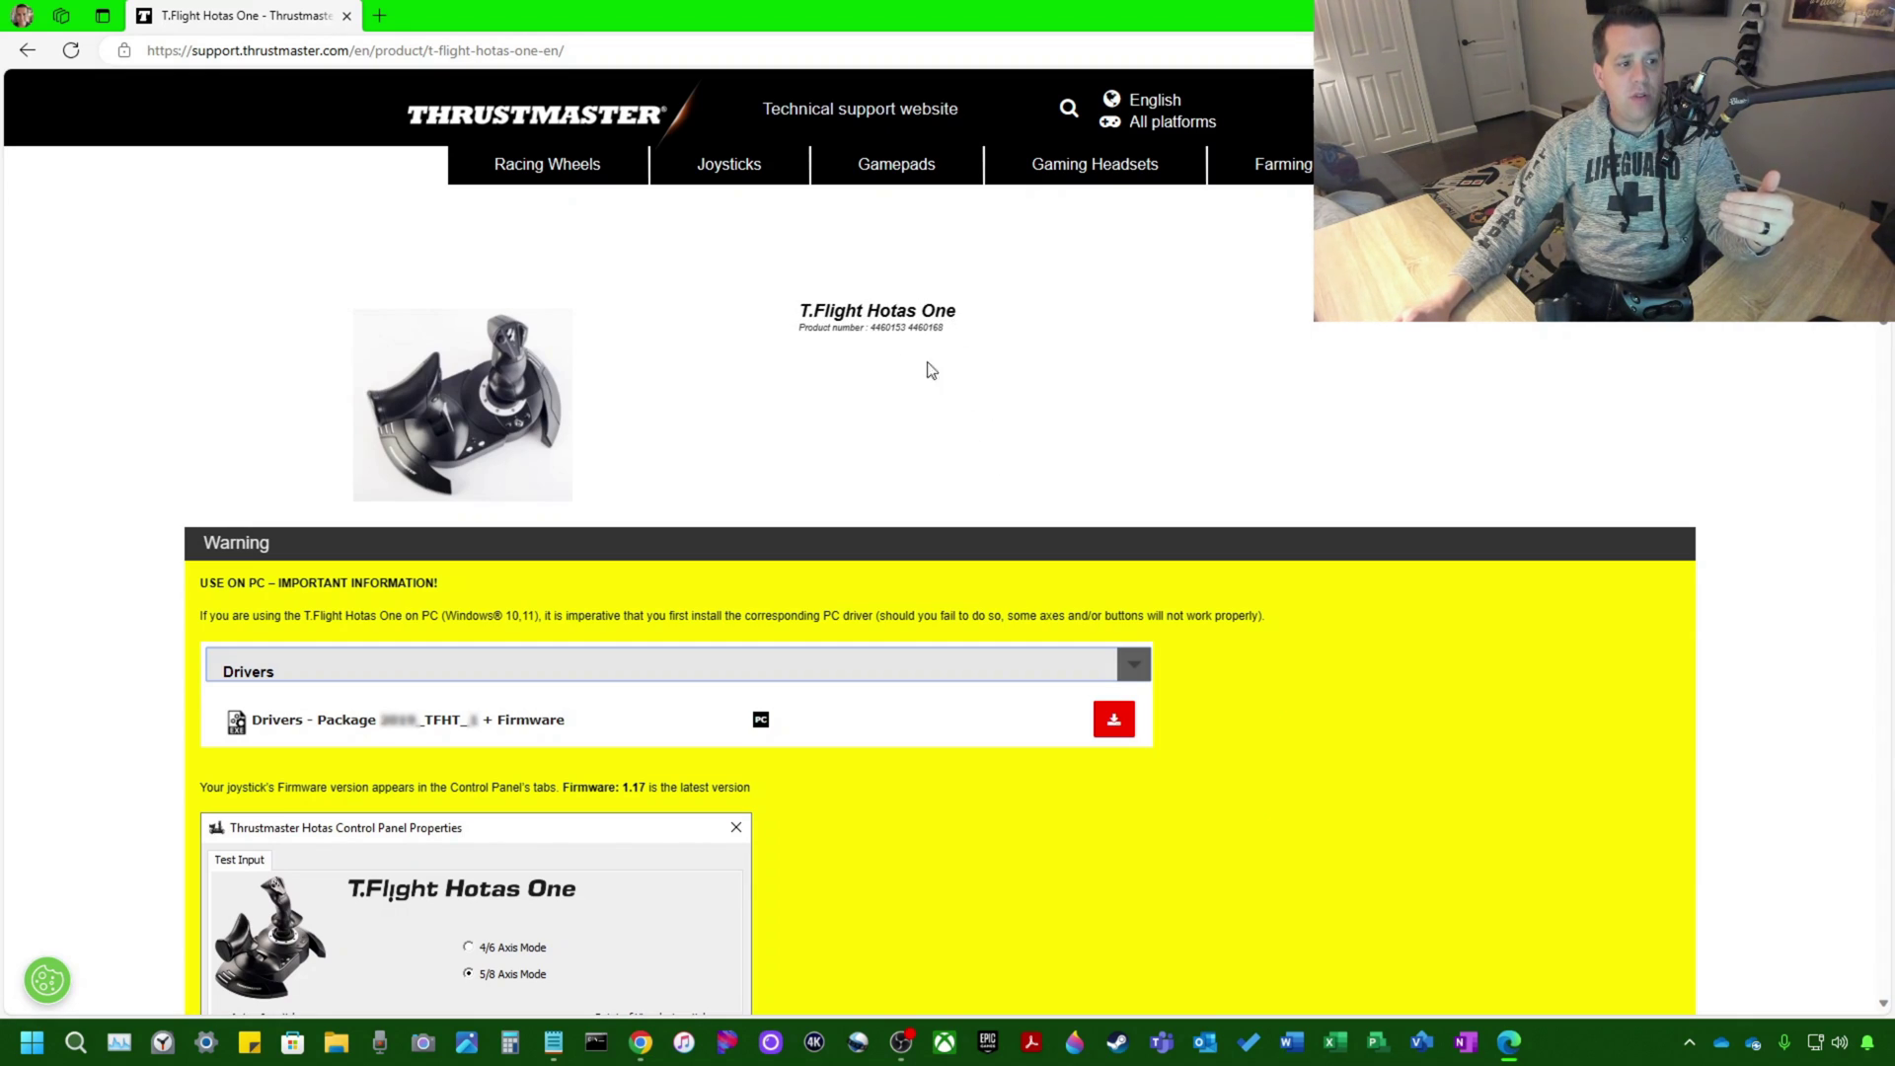
{"action": "scroll", "coordinate": [753, 464], "scroll_direction": "down", "scroll_amount": 3}
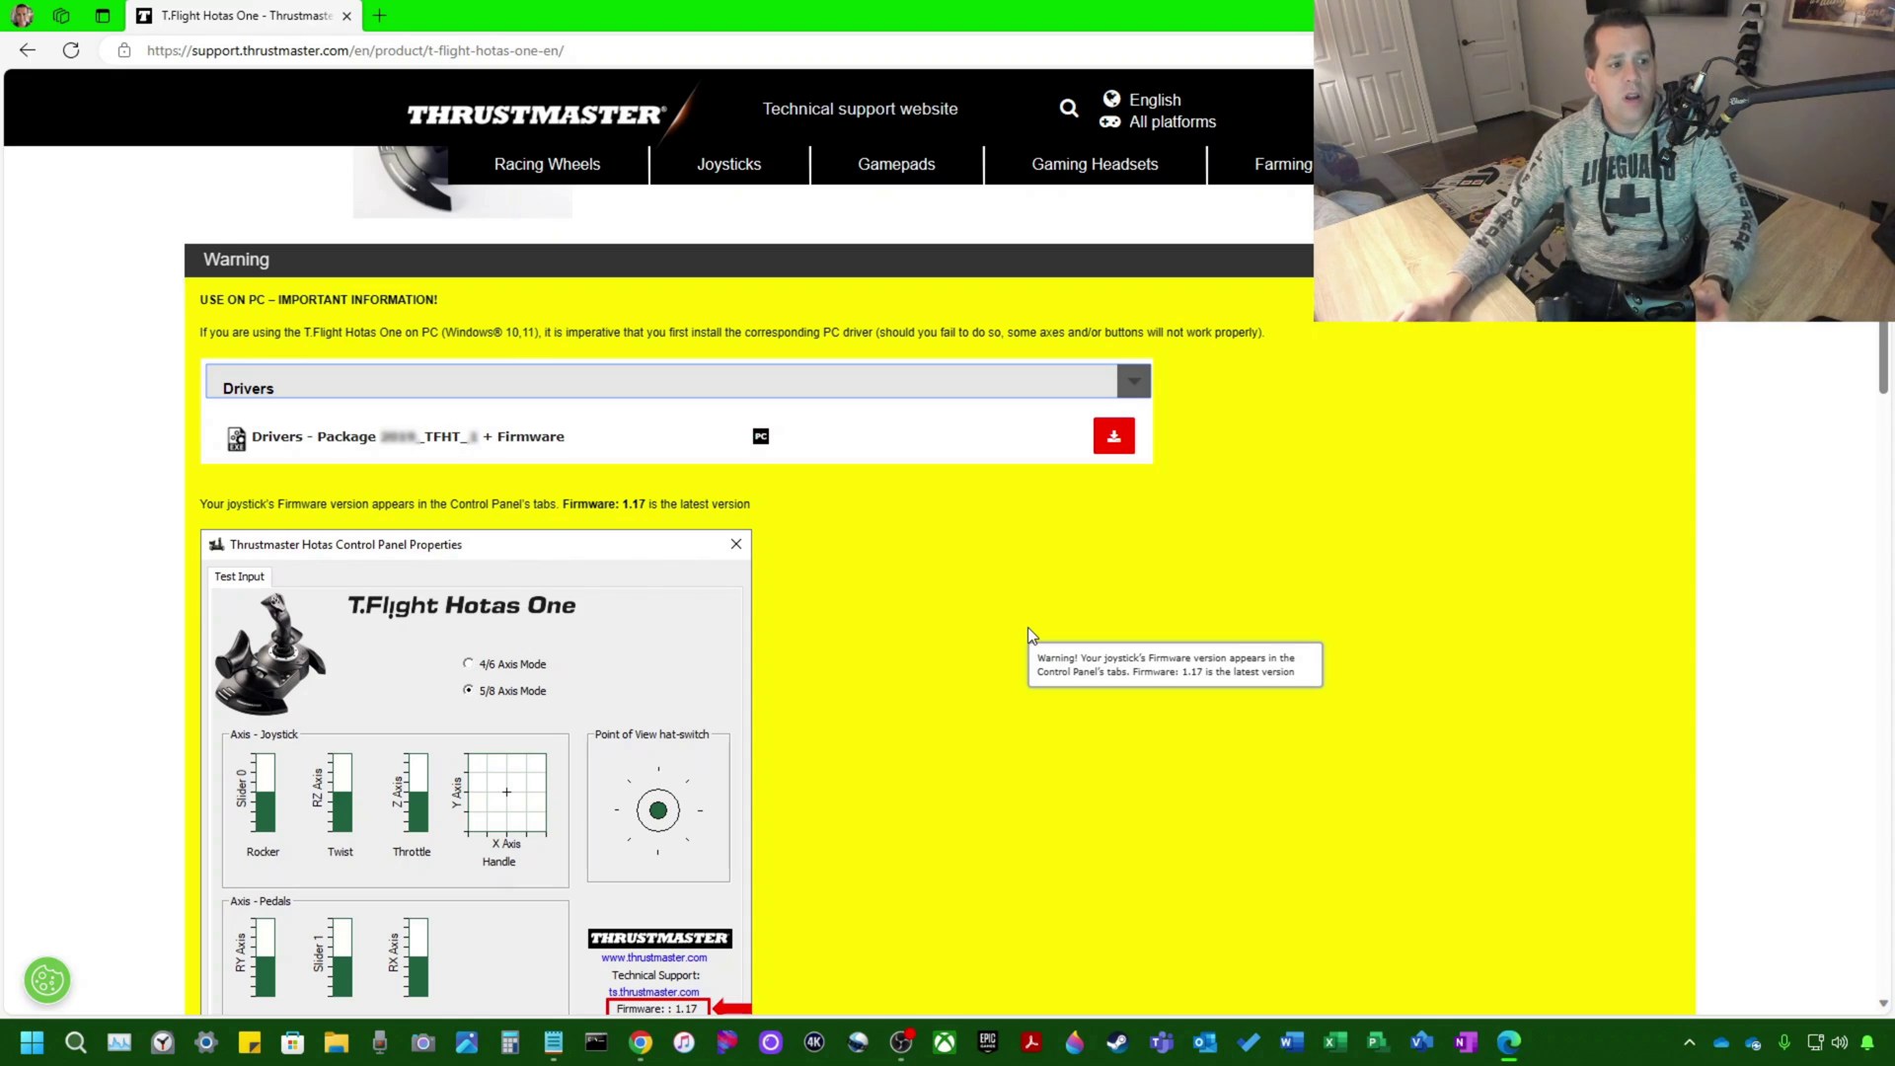
{"action": "scroll", "coordinate": [906, 632], "scroll_direction": "down", "scroll_amount": 3}
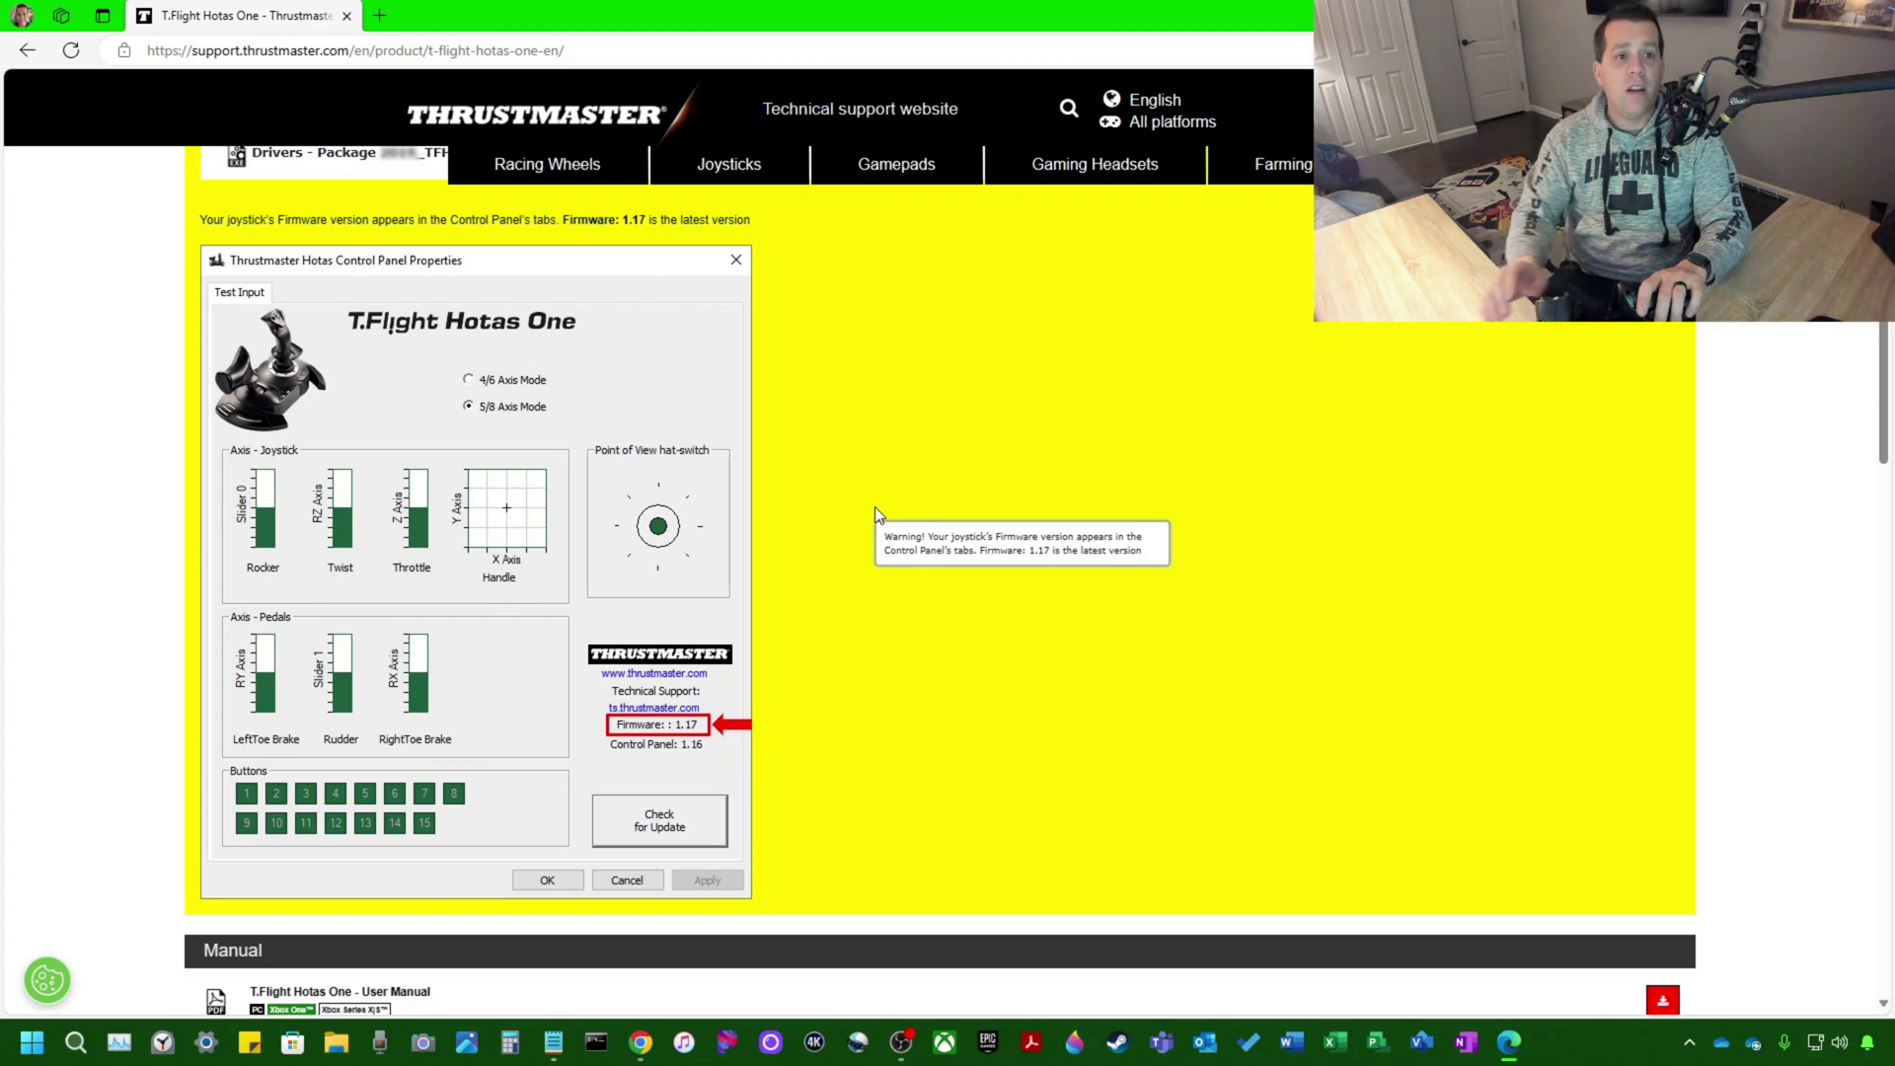
{"action": "scroll", "coordinate": [875, 507], "scroll_direction": "down", "scroll_amount": 7}
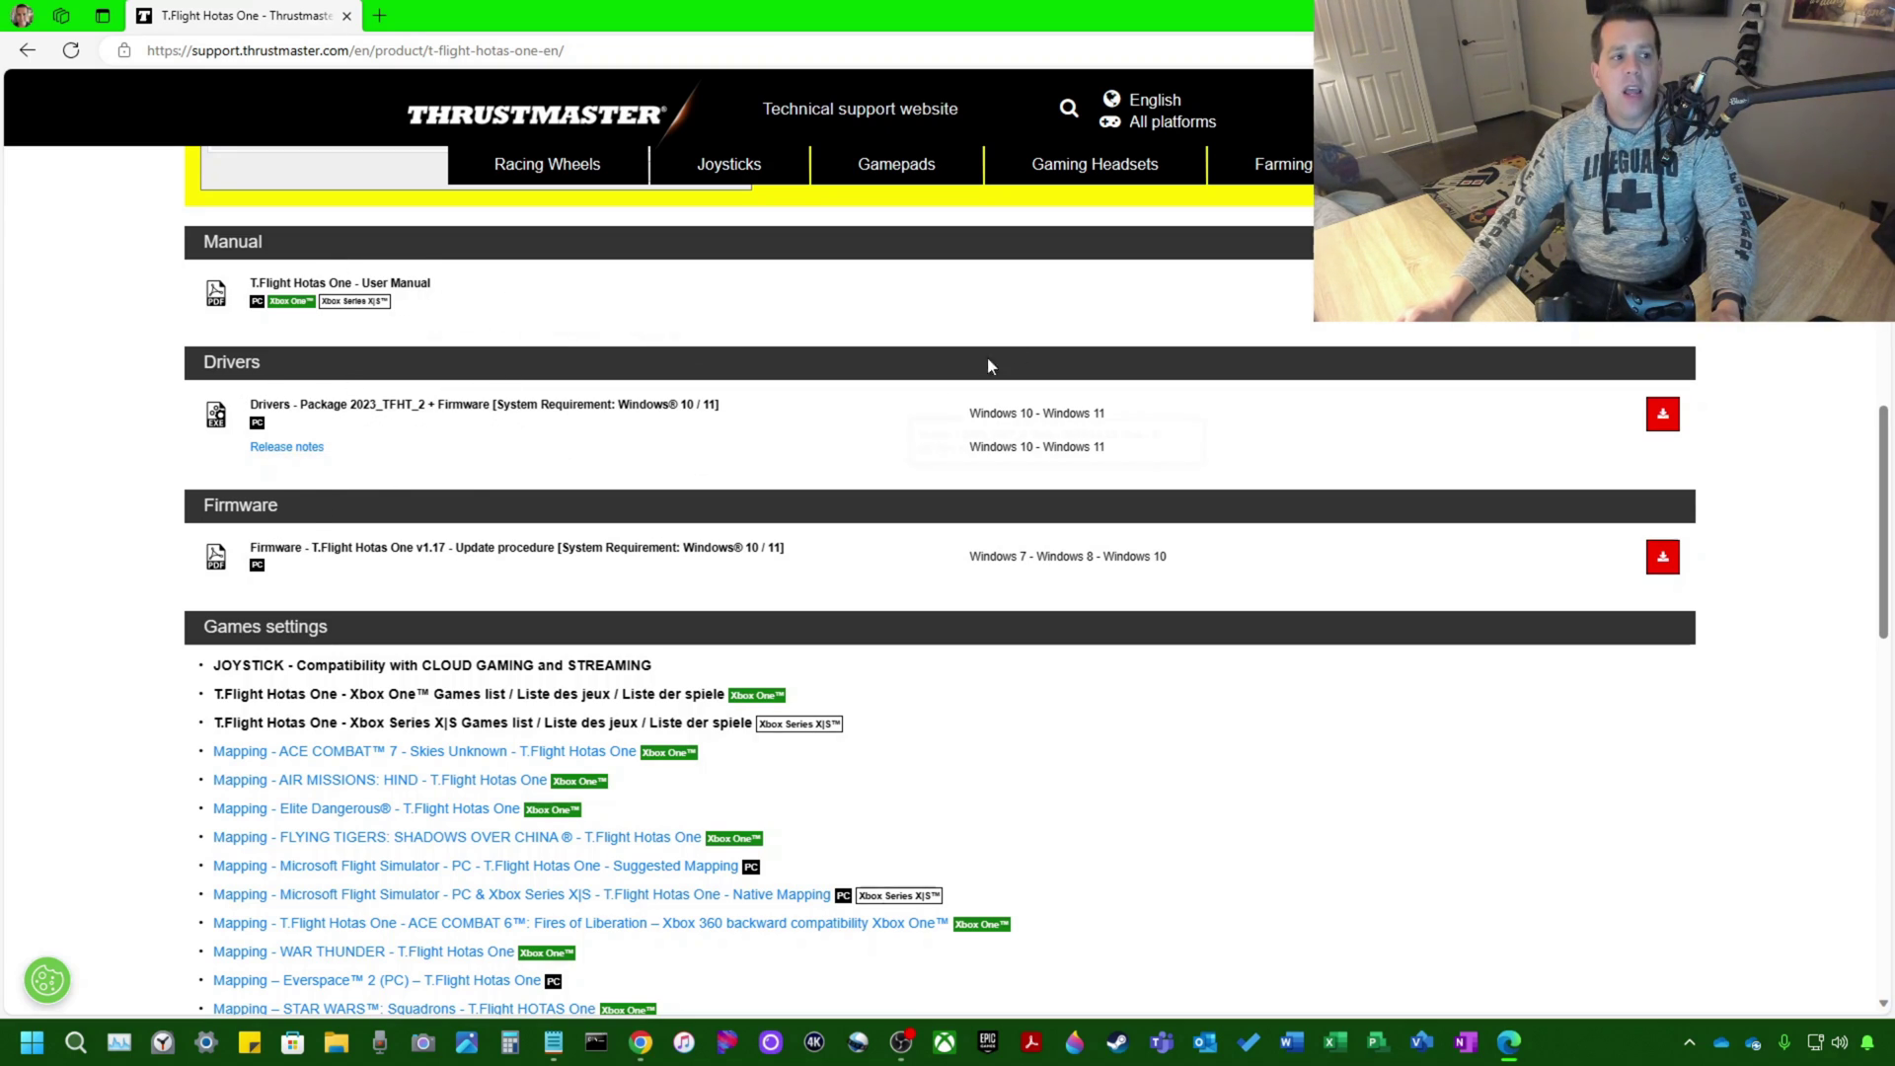
Download the Drivers - Package 2023_TFHT_2 + Firmware and launch the TM Flight Series installer
{"action": "scroll", "coordinate": [1086, 385], "scroll_direction": "up", "scroll_amount": 1}
{"action": "scroll", "coordinate": [1222, 422], "scroll_direction": "down", "scroll_amount": 1}
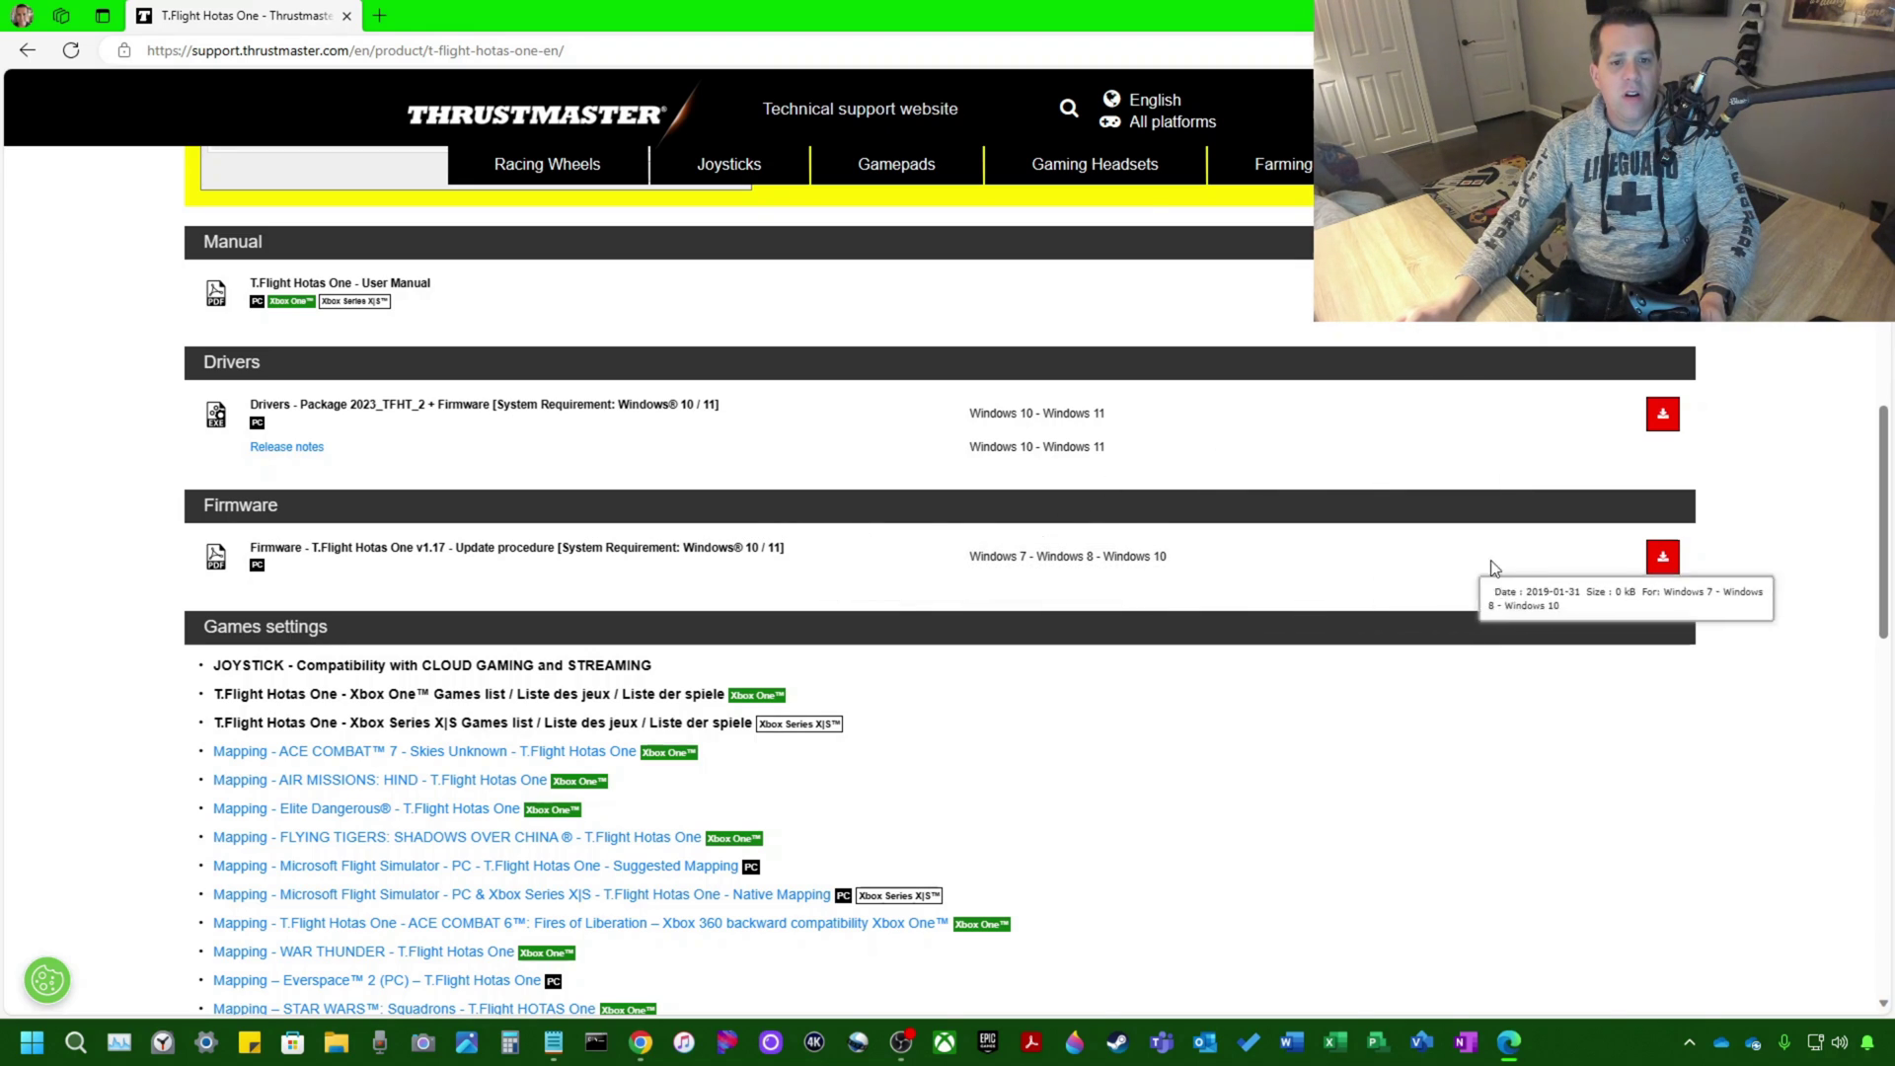
{"action": "left_click", "coordinate": [1660, 414]}
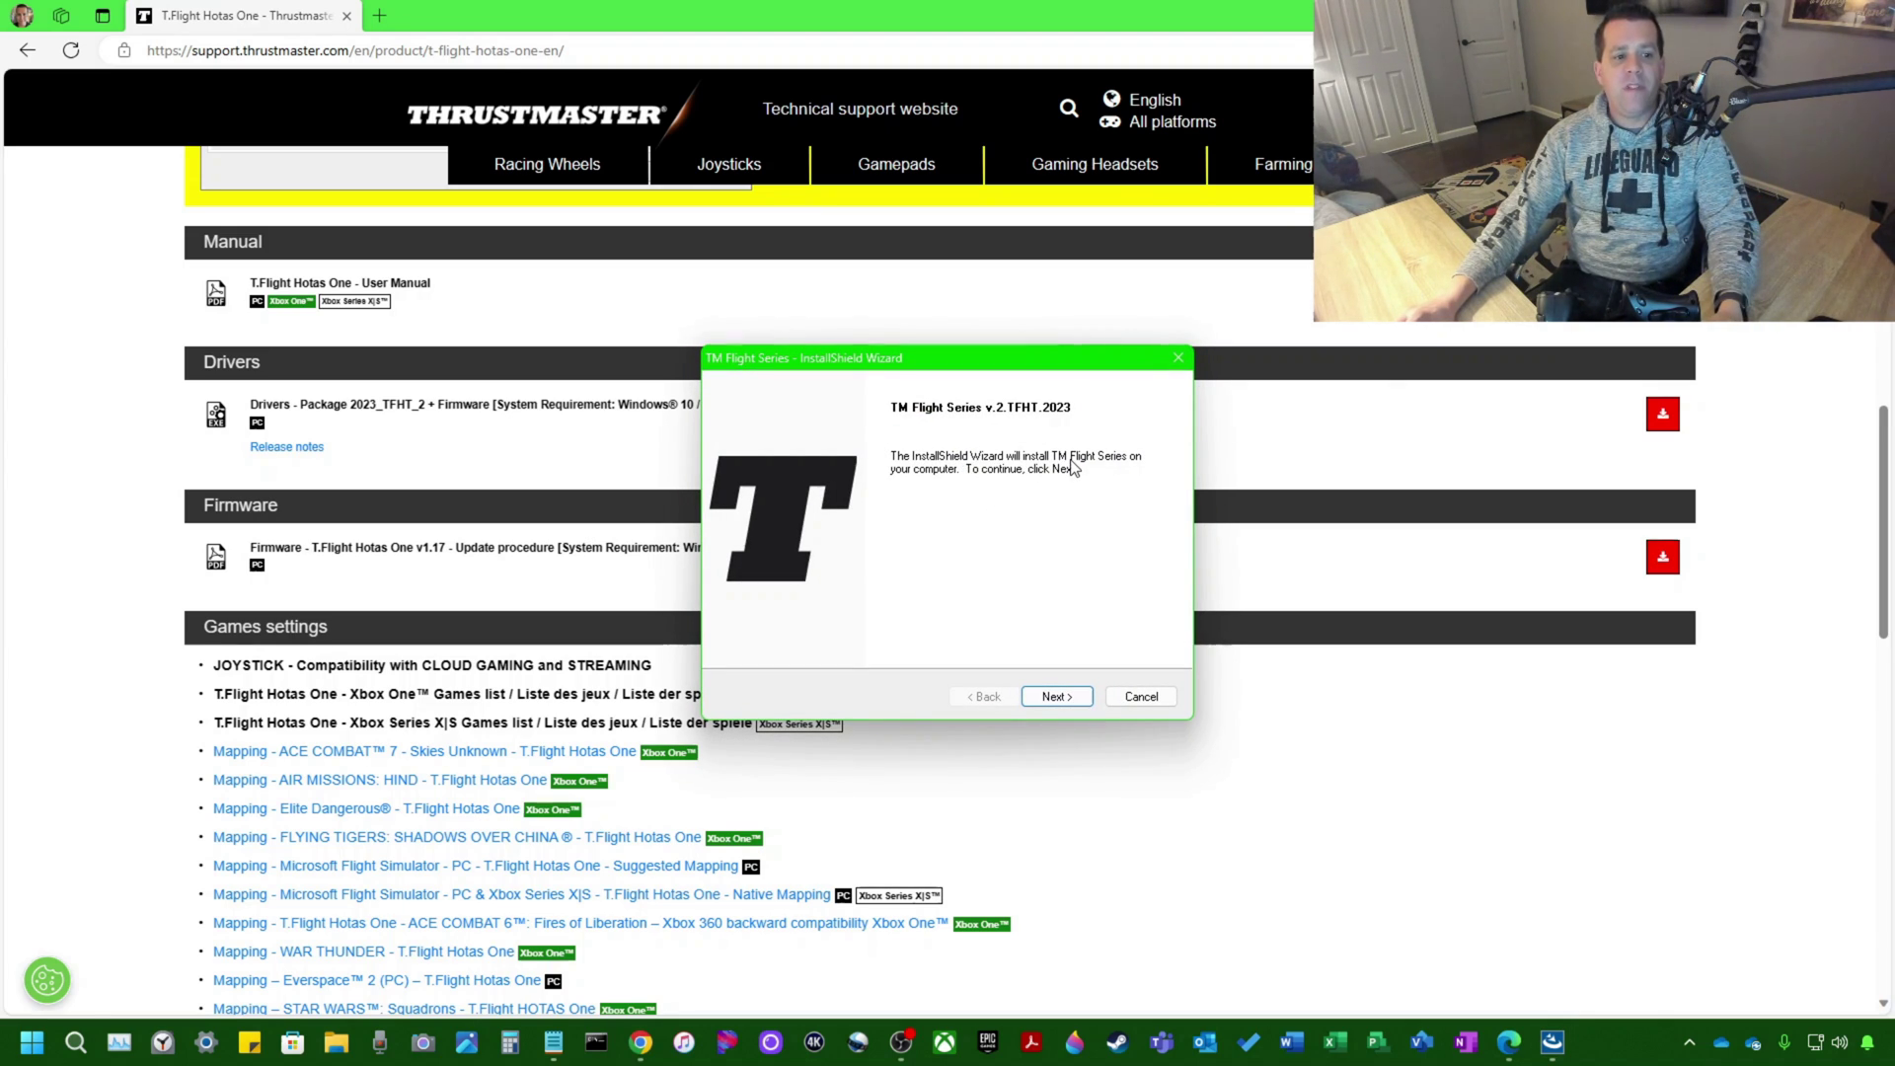
Accept the licence and keep the default C:\Program Files\Thrustmaster\TM Flight Series folder
{"action": "left_click", "coordinate": [1056, 699]}
{"action": "left_click", "coordinate": [850, 622]}
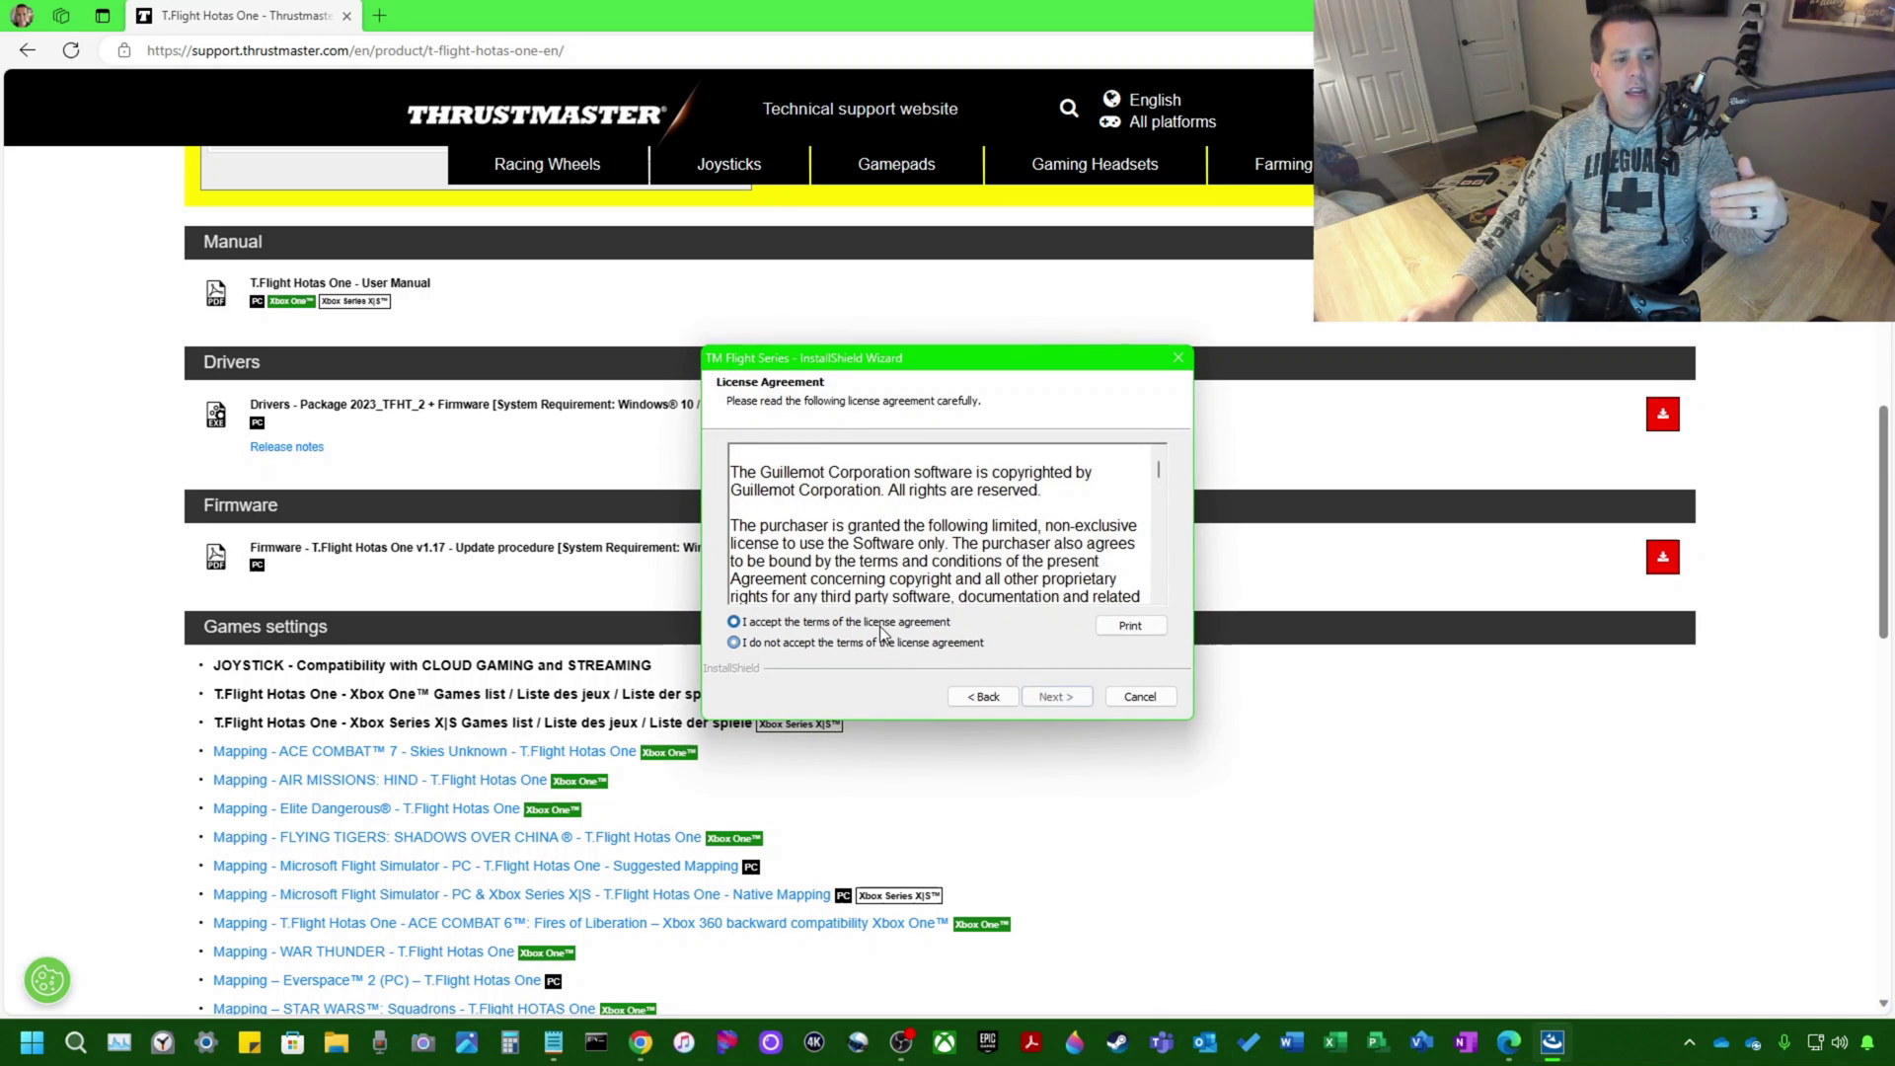
{"action": "left_click", "coordinate": [1054, 697]}
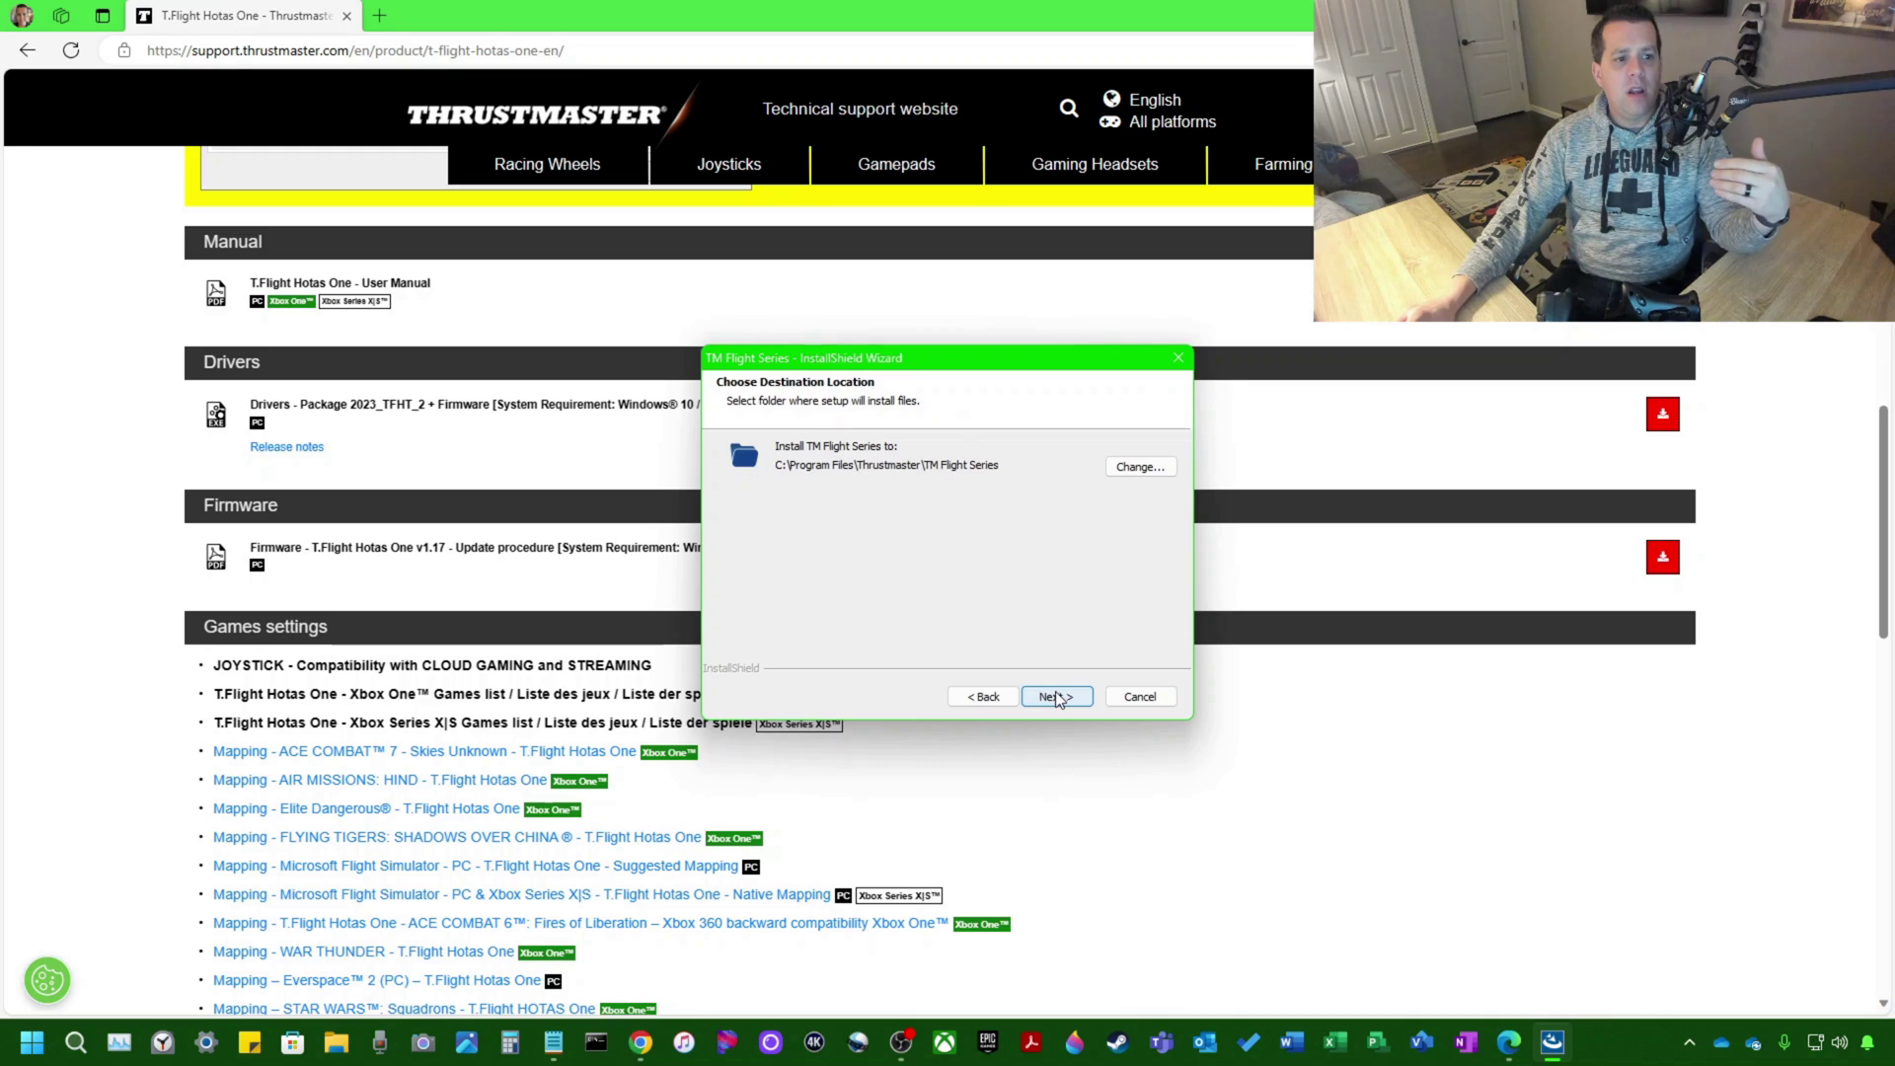
{"action": "left_click", "coordinate": [1056, 697]}
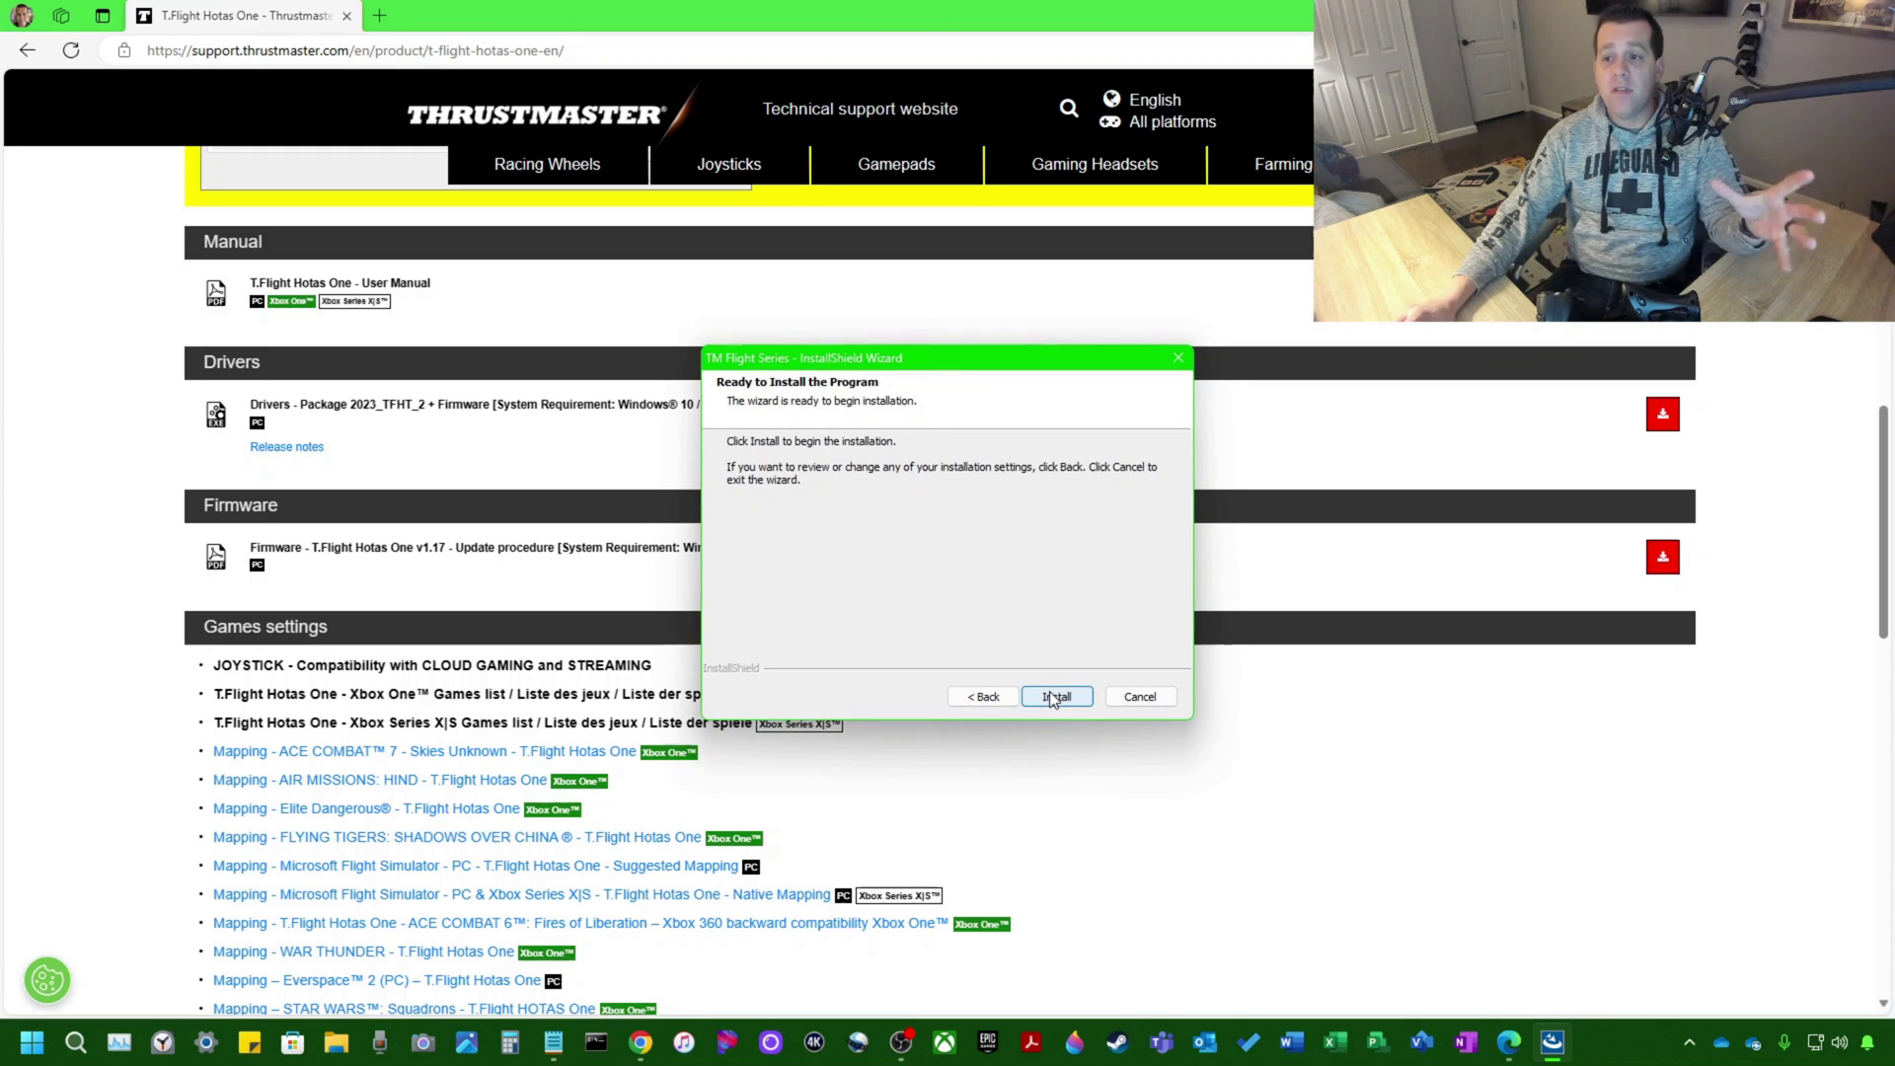
{"action": "left_click", "coordinate": [983, 697]}
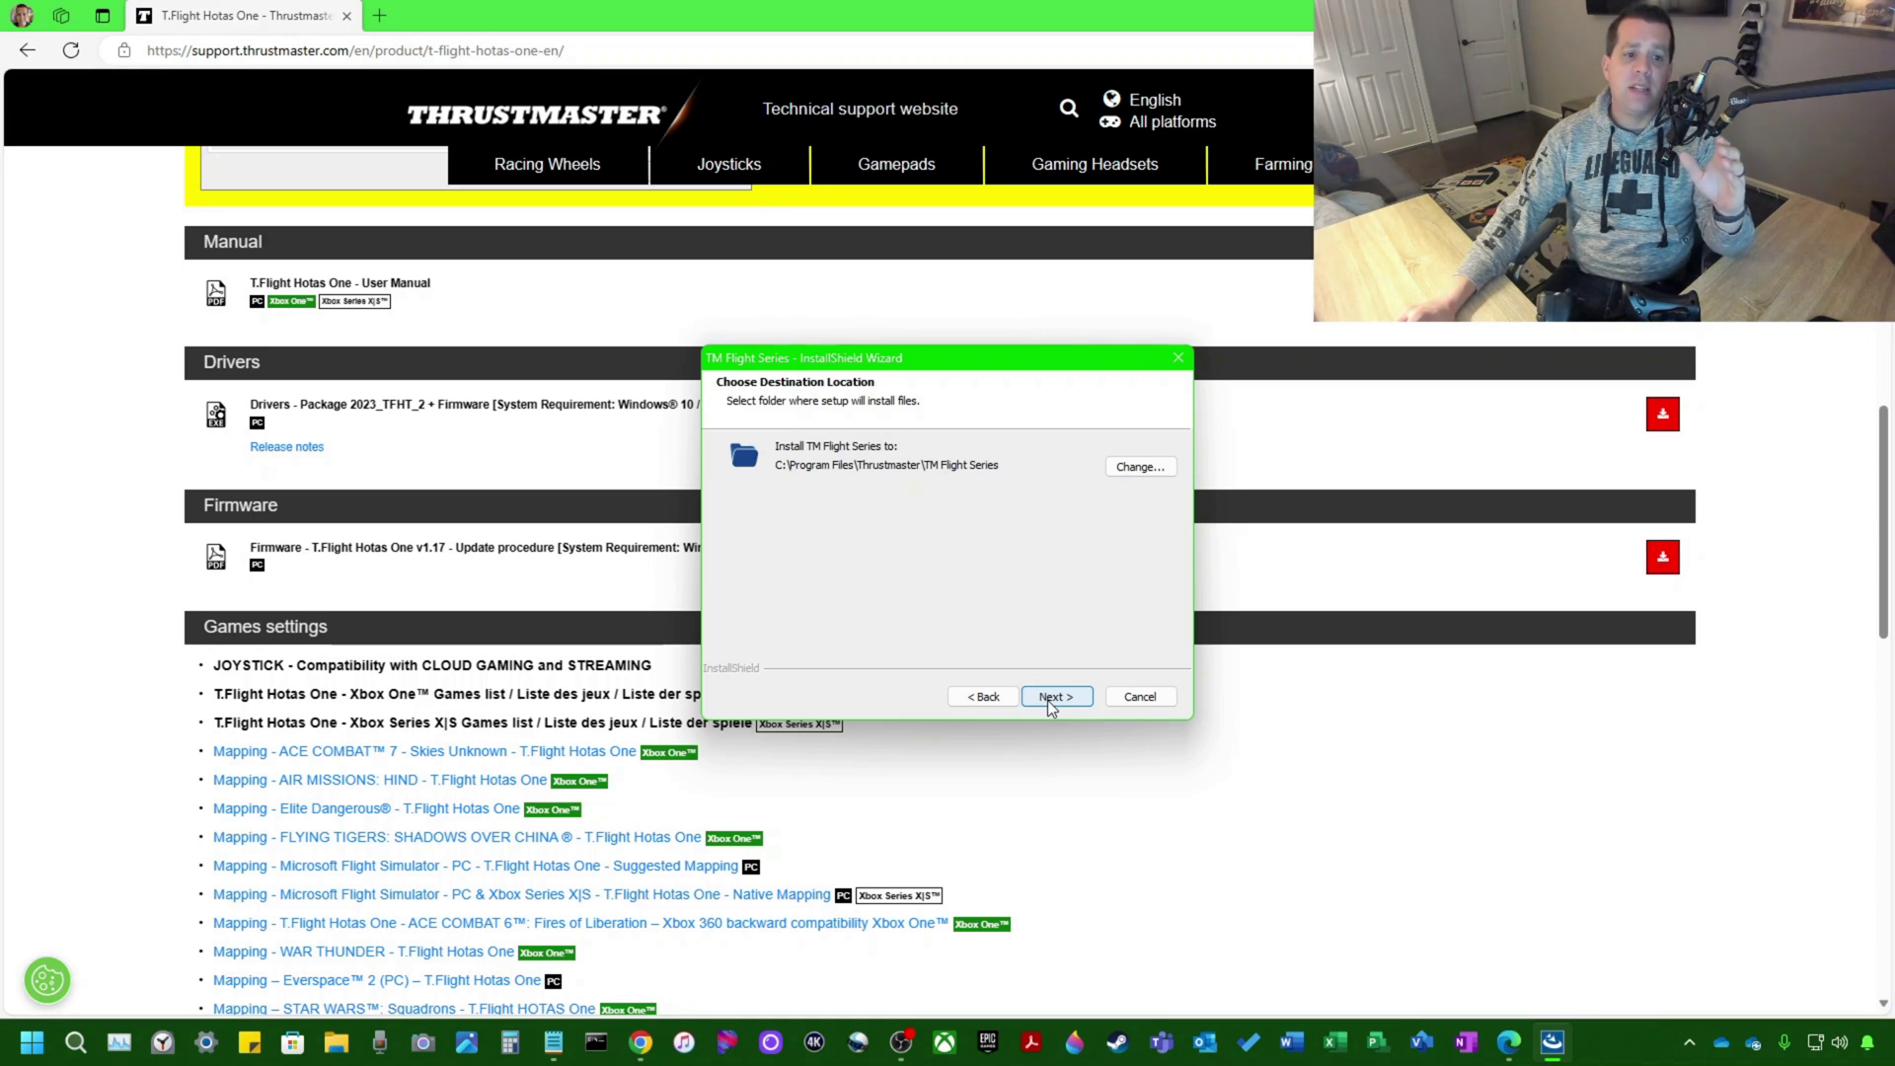
{"action": "left_click", "coordinate": [1054, 697]}
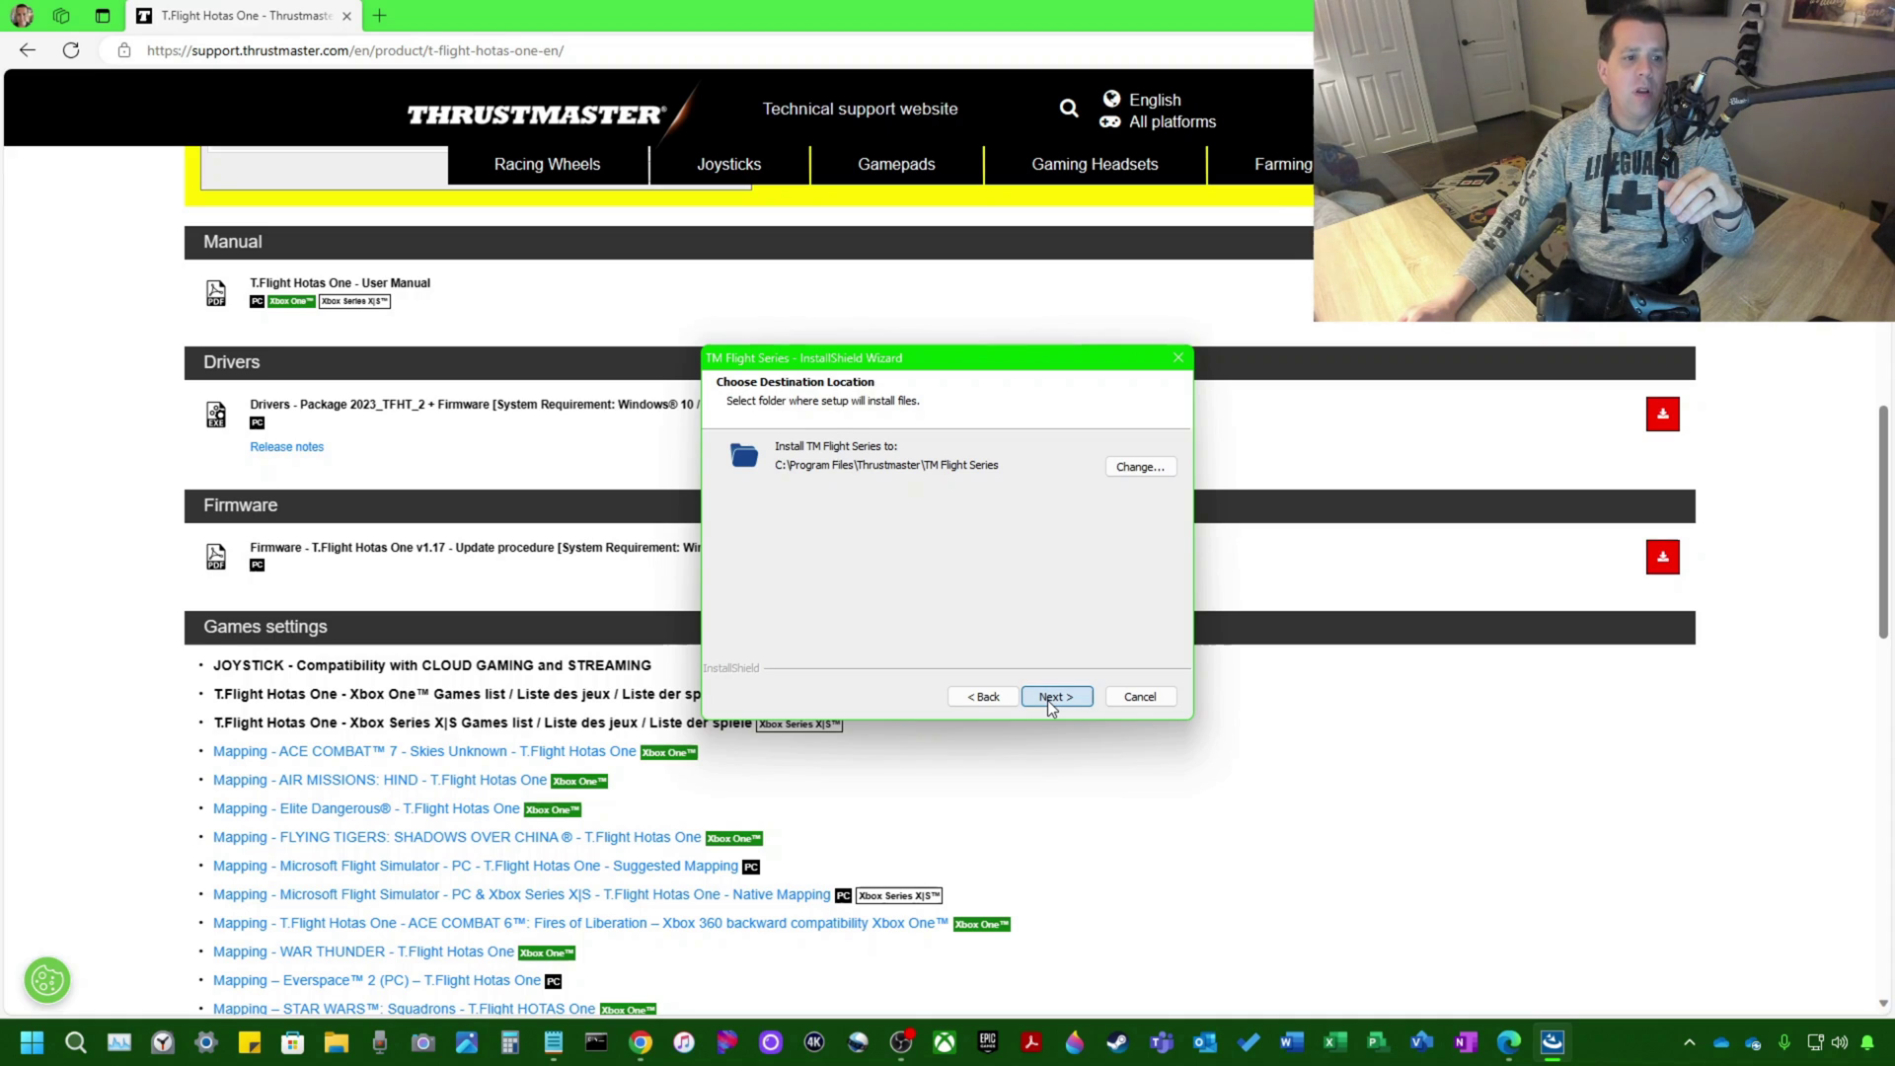
Install TM Flight Series and wait for the successful-installation page
{"action": "left_click", "coordinate": [1054, 697]}
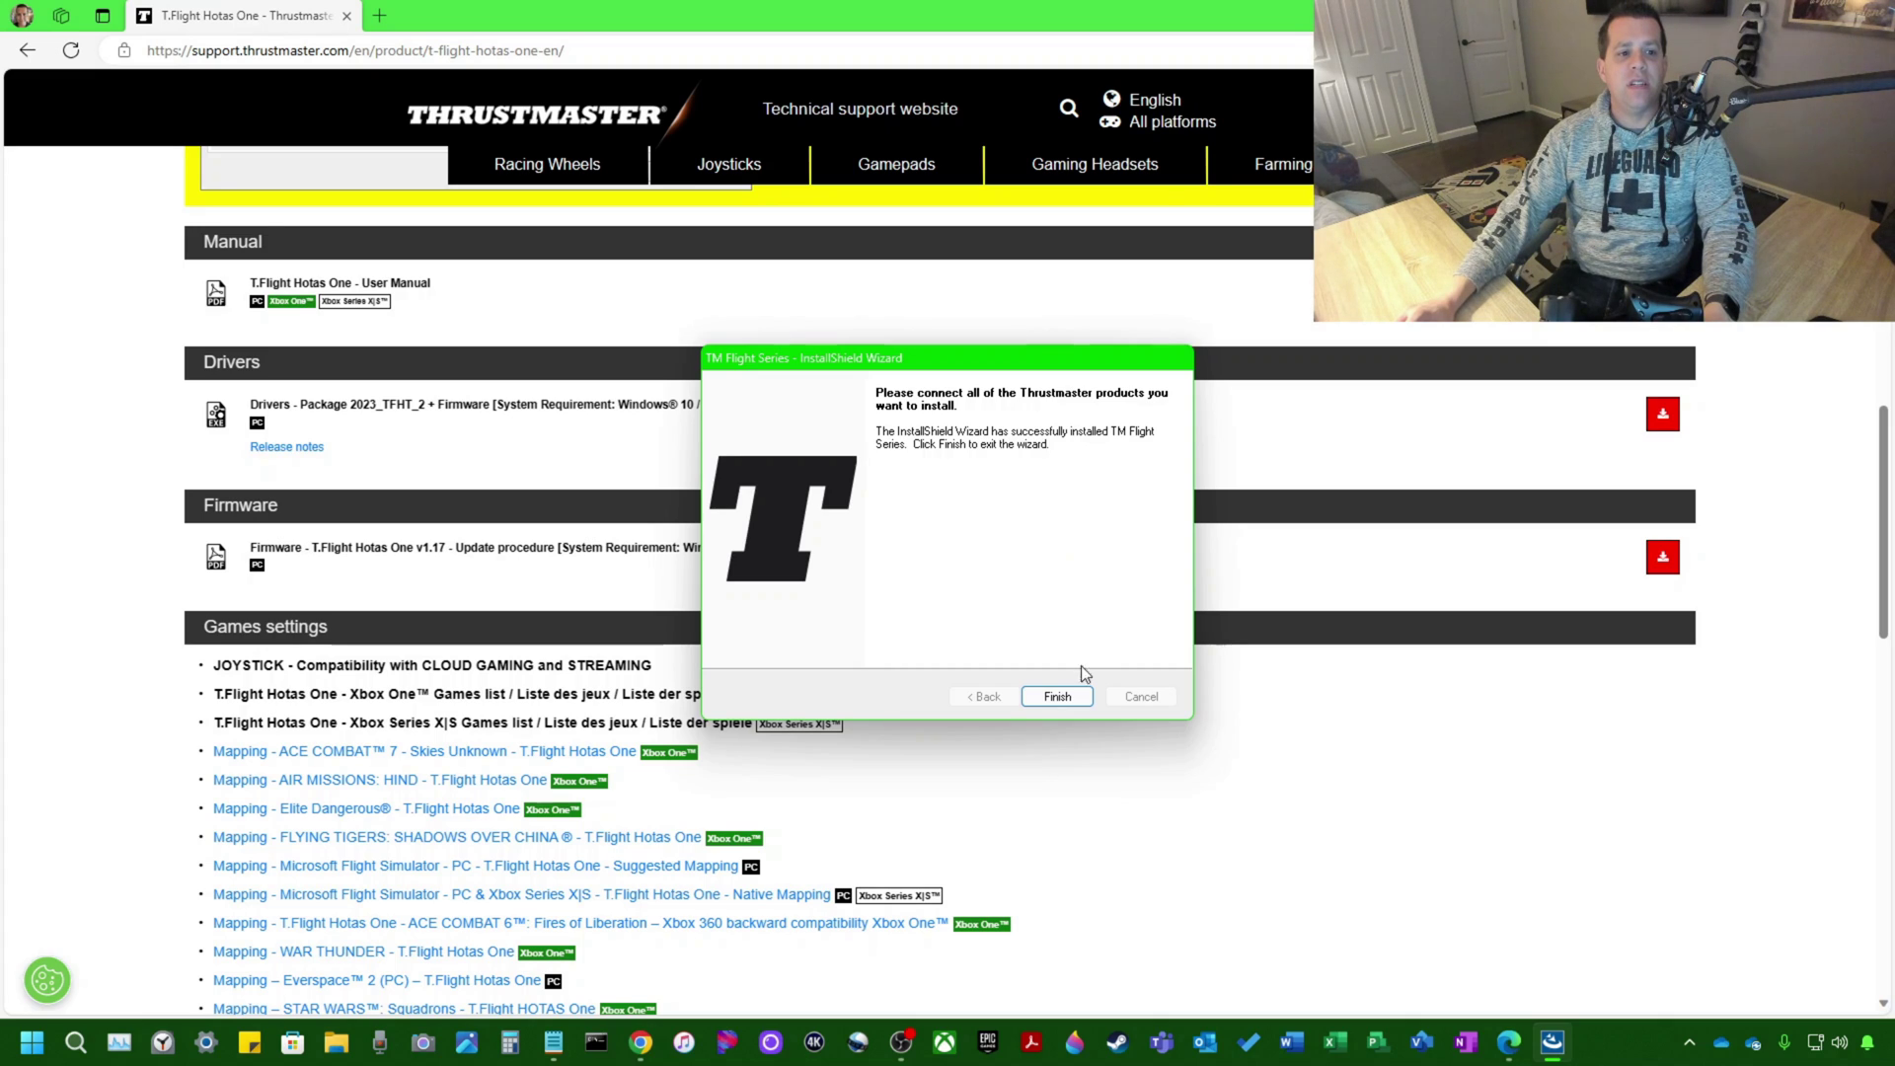
Finish the TM Flight Series InstallShield Wizard to return to the desktop
{"action": "left_click", "coordinate": [1075, 700]}
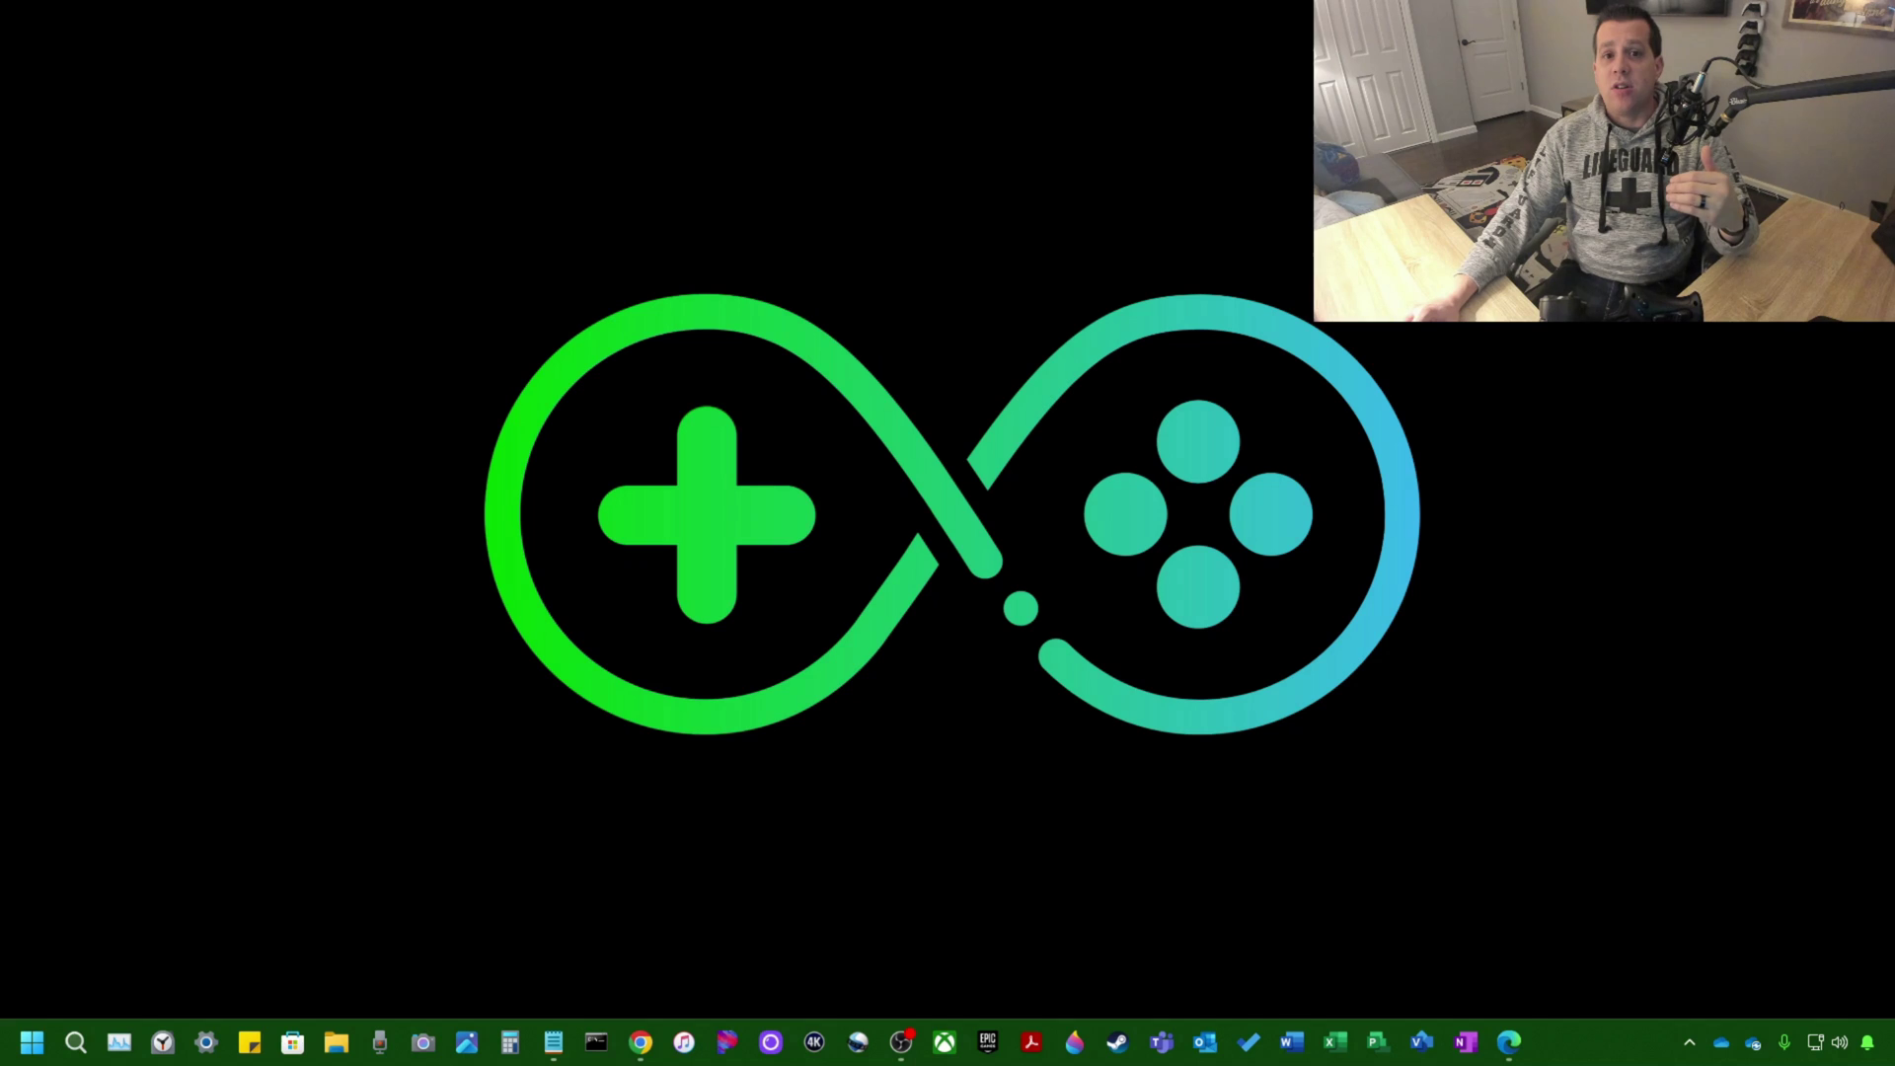
Drag the Thrustmaster TM Flight Series Control Panel from All apps onto the desktop
{"action": "left_click", "coordinate": [34, 1052]}
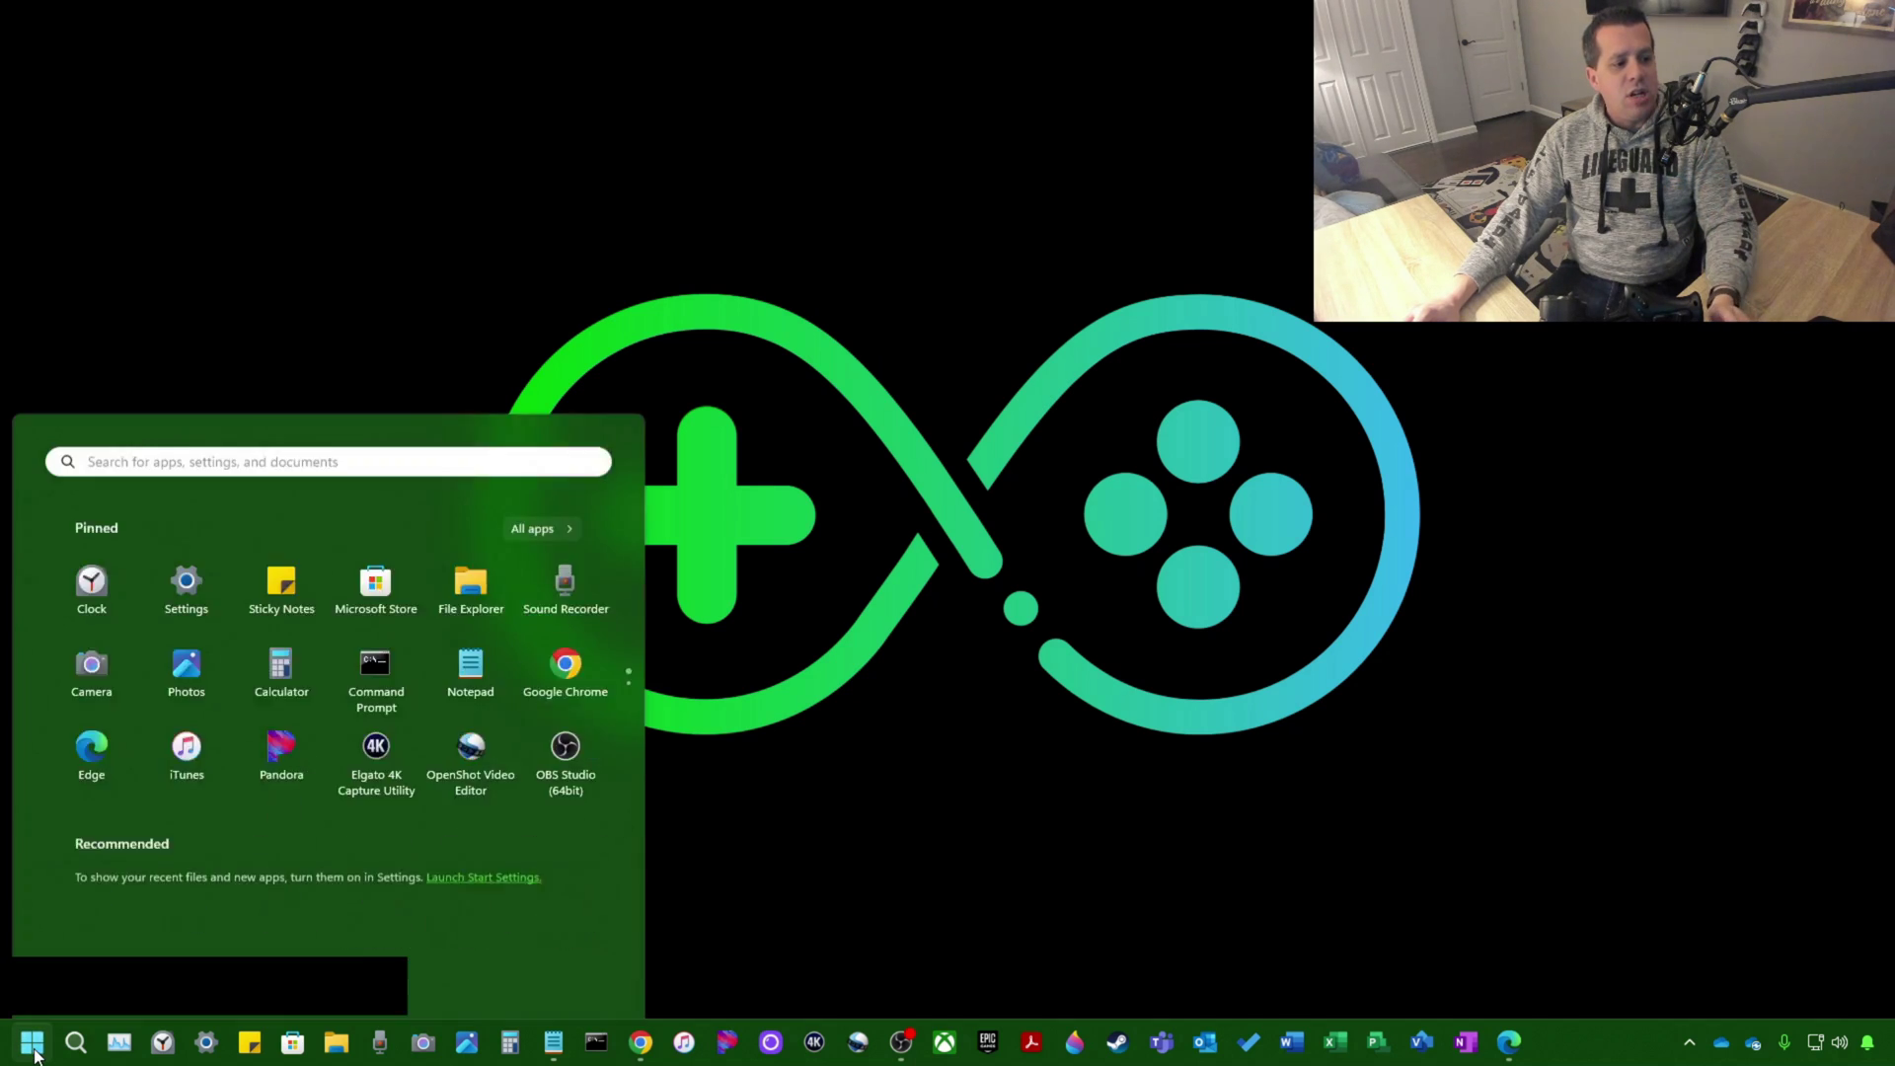
{"action": "left_click", "coordinate": [567, 405]}
{"action": "scroll", "coordinate": [308, 641], "scroll_direction": "down", "scroll_amount": 10}
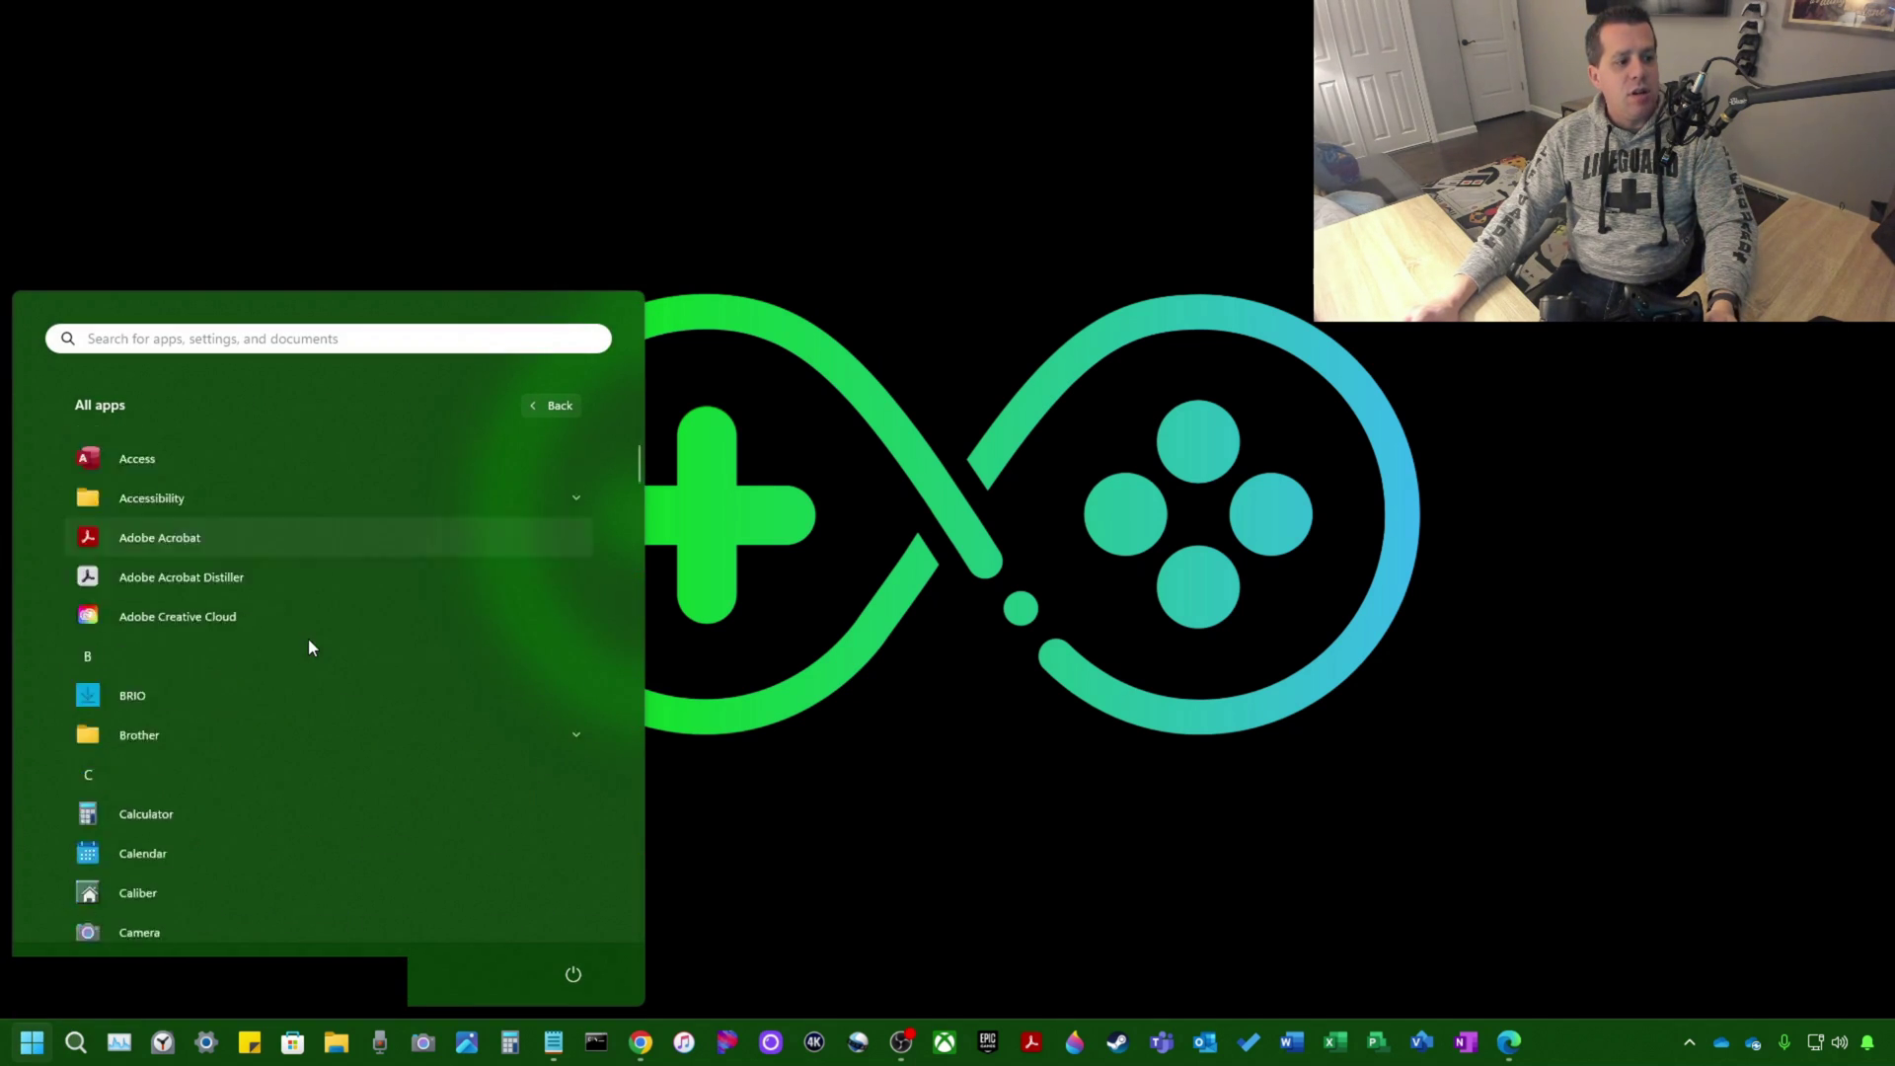
{"action": "scroll", "coordinate": [309, 646], "scroll_direction": "down", "scroll_amount": 10}
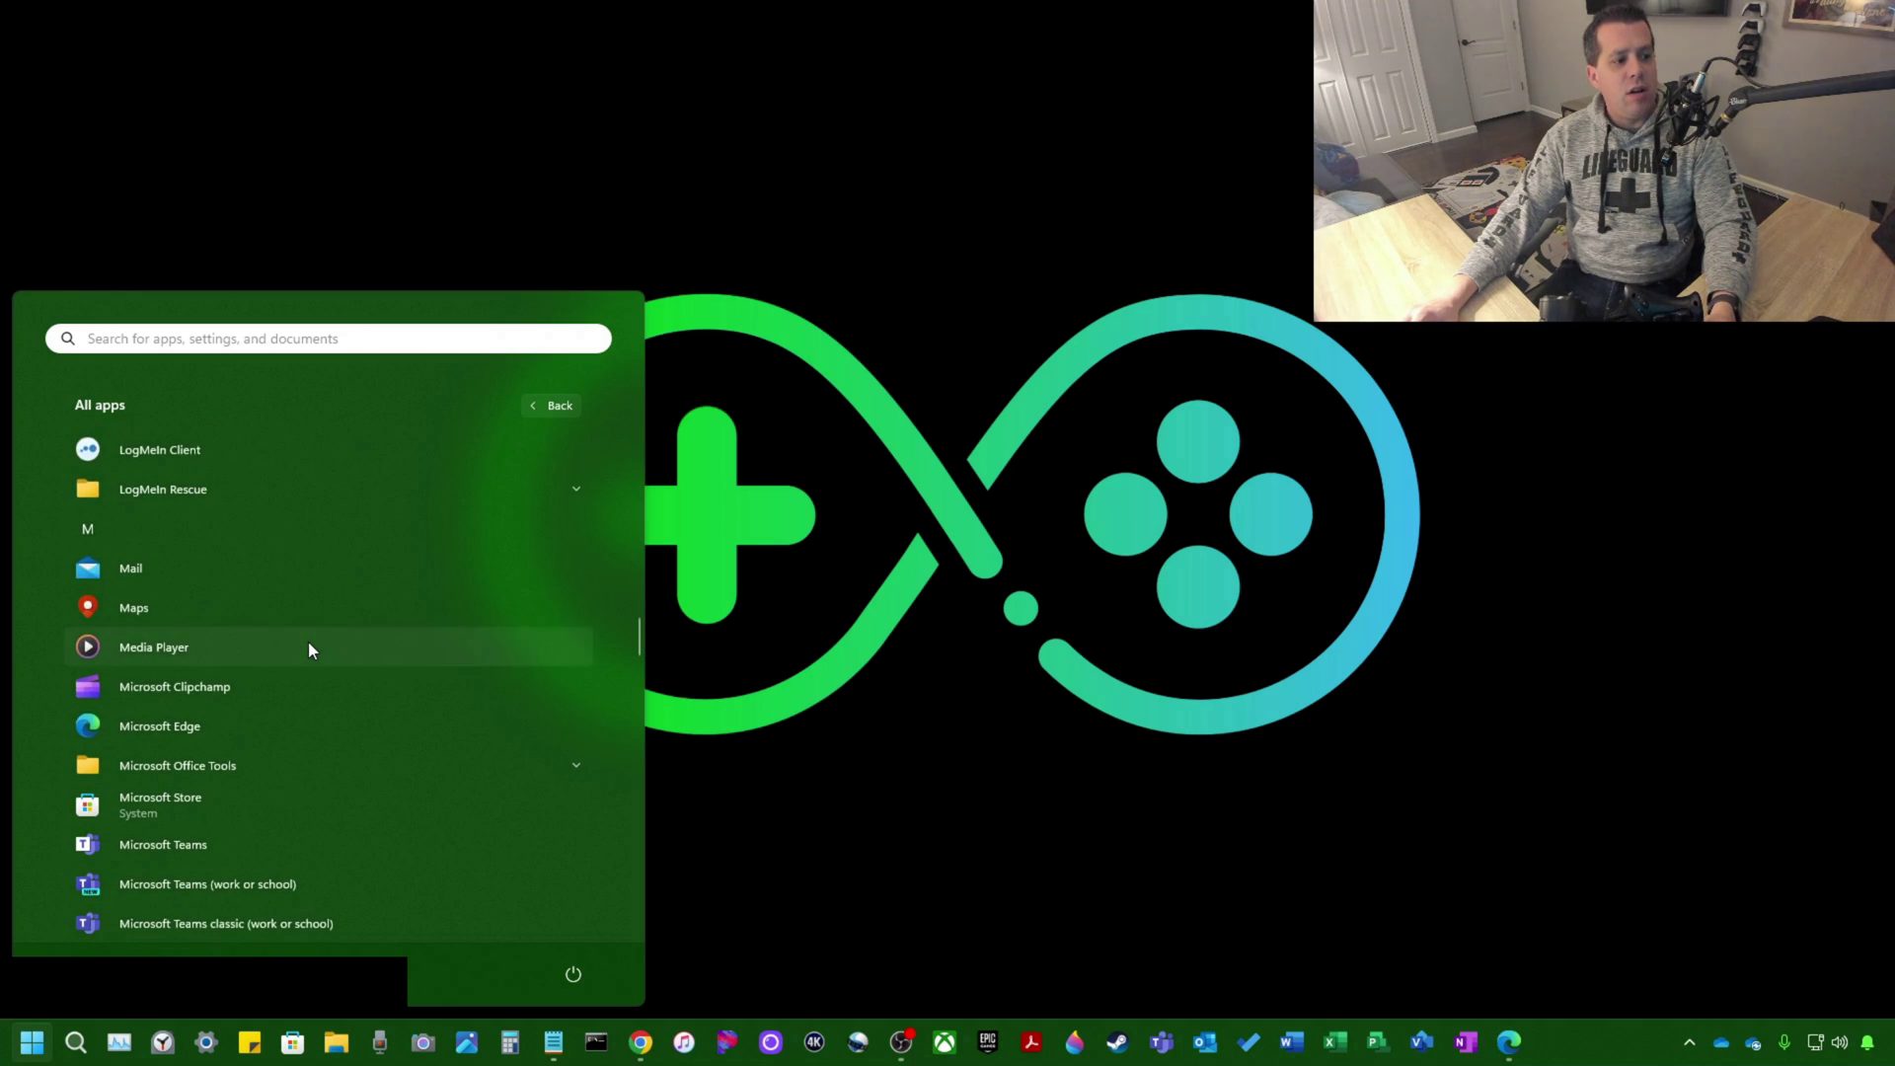
{"action": "scroll", "coordinate": [308, 650], "scroll_direction": "down", "scroll_amount": 10}
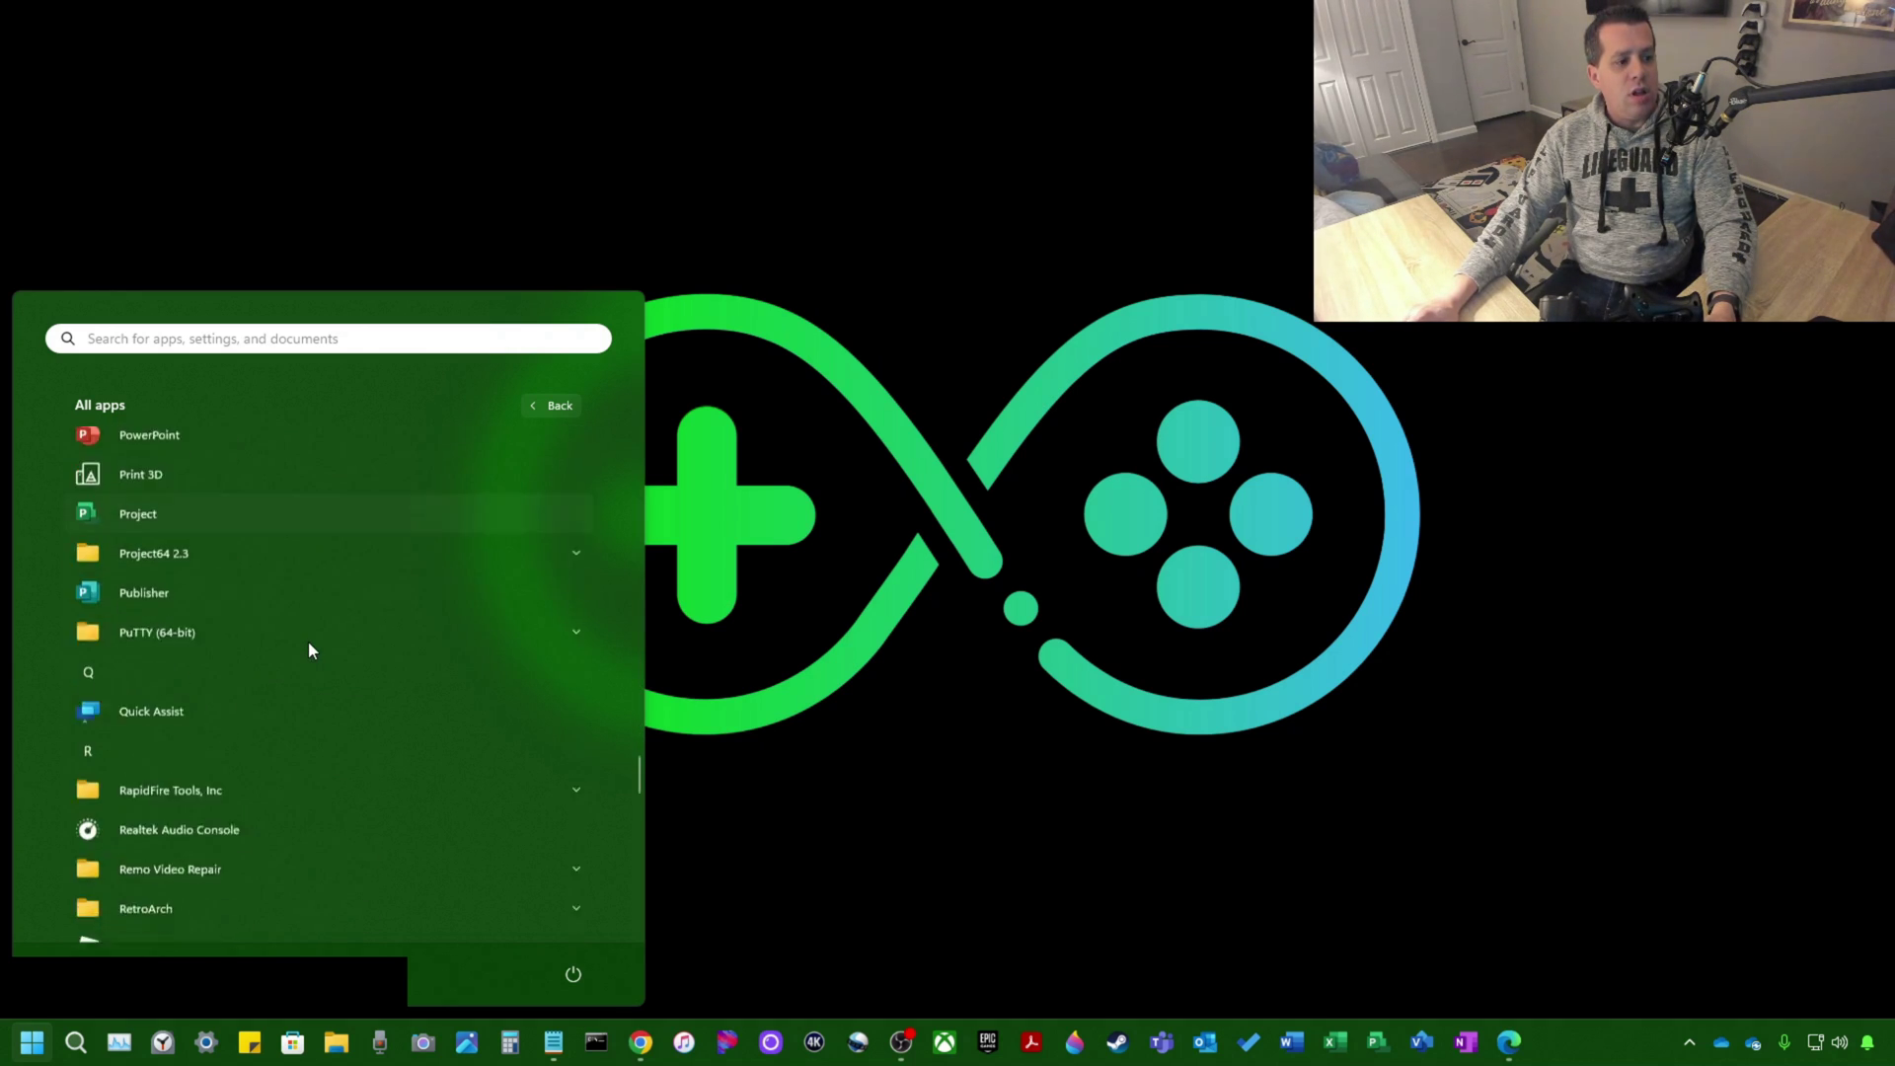
{"action": "scroll", "coordinate": [306, 660], "scroll_direction": "down", "scroll_amount": 4}
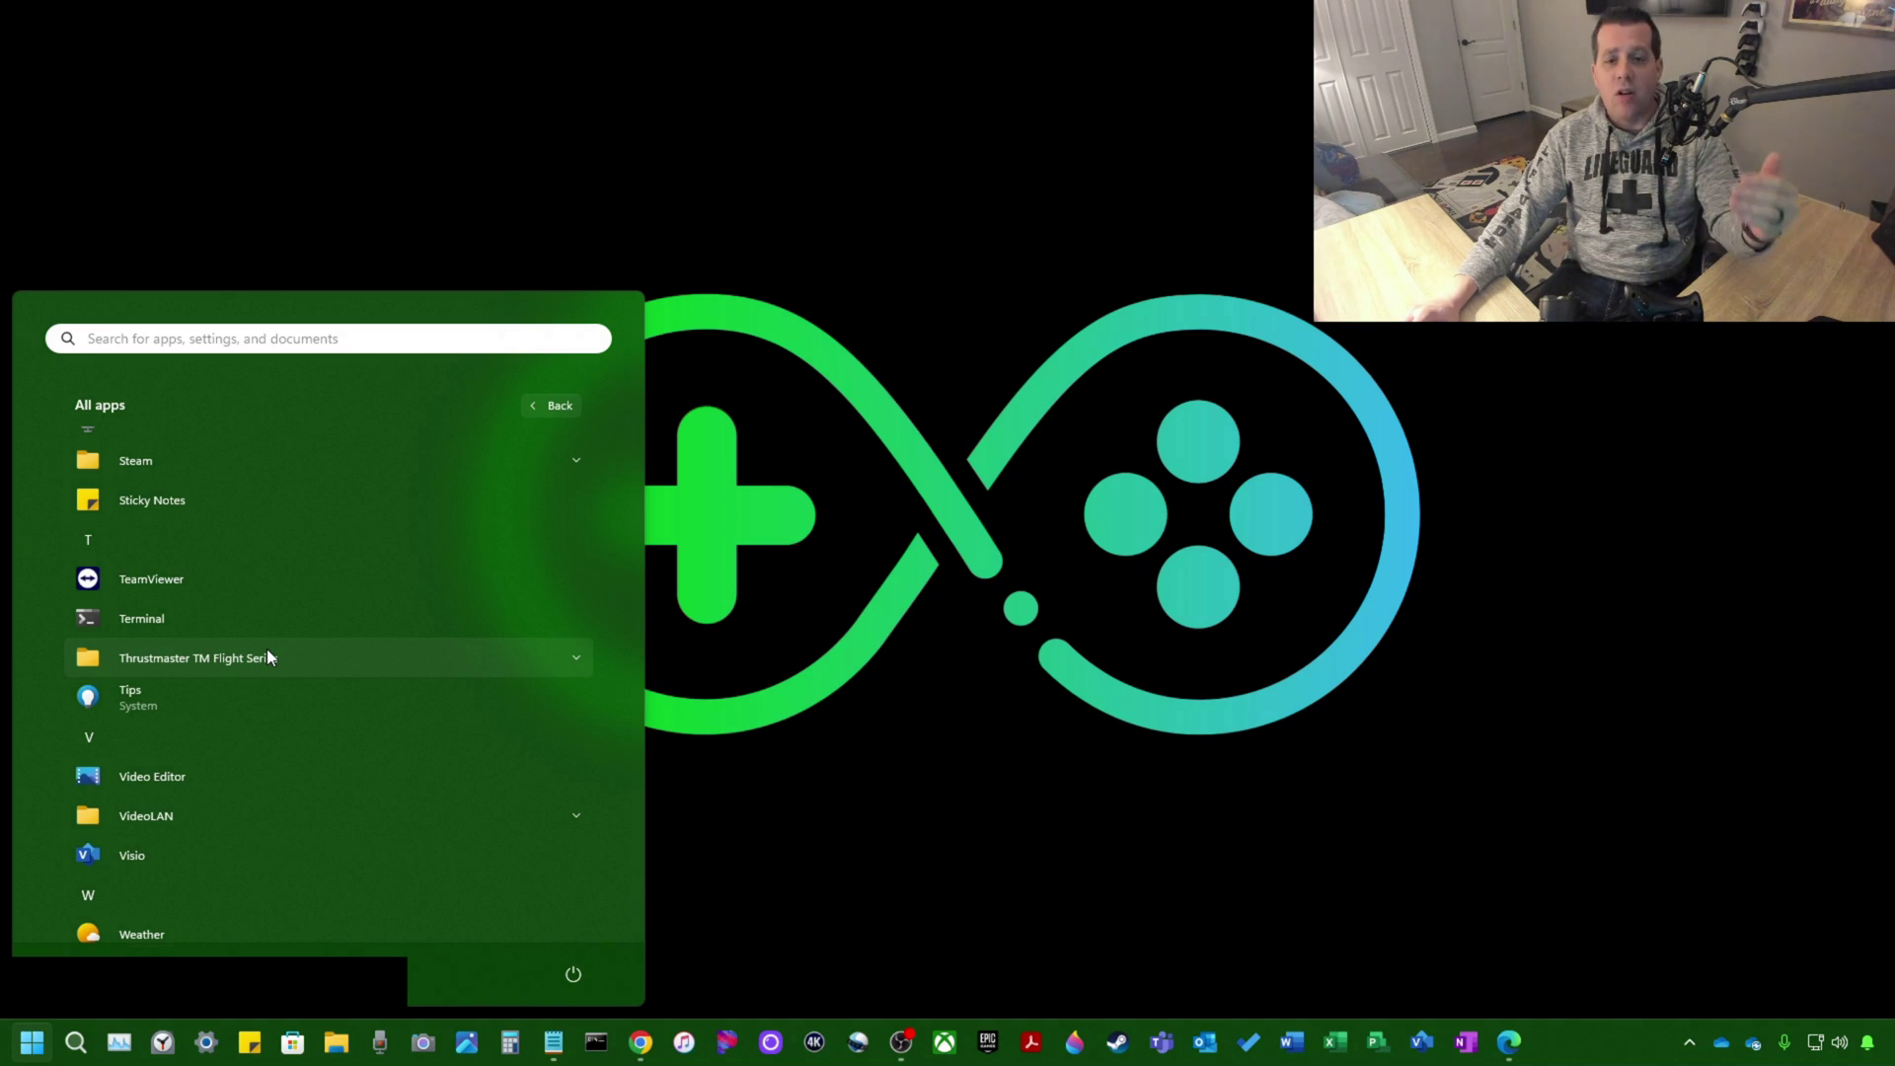
{"action": "left_click", "coordinate": [267, 655]}
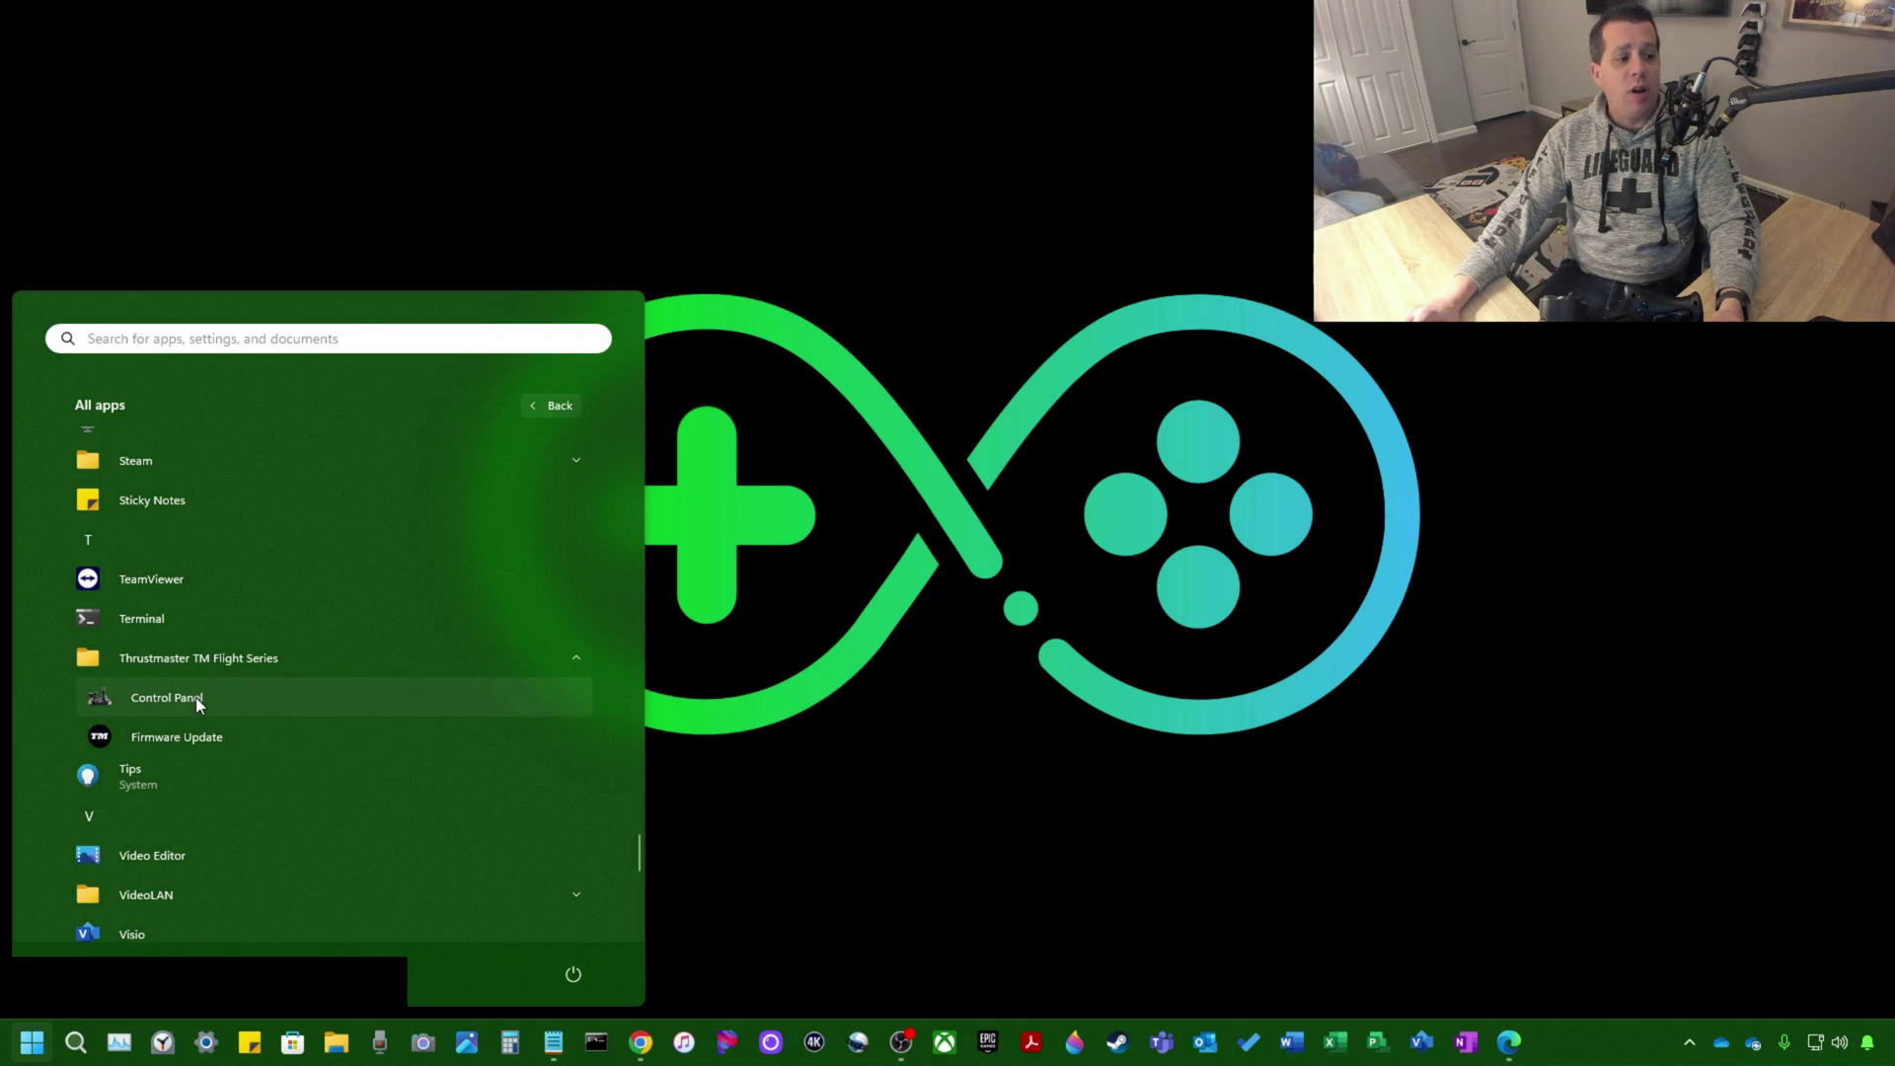
{"action": "left_click_drag", "start_coordinate": [195, 697], "coordinate": [932, 672]}
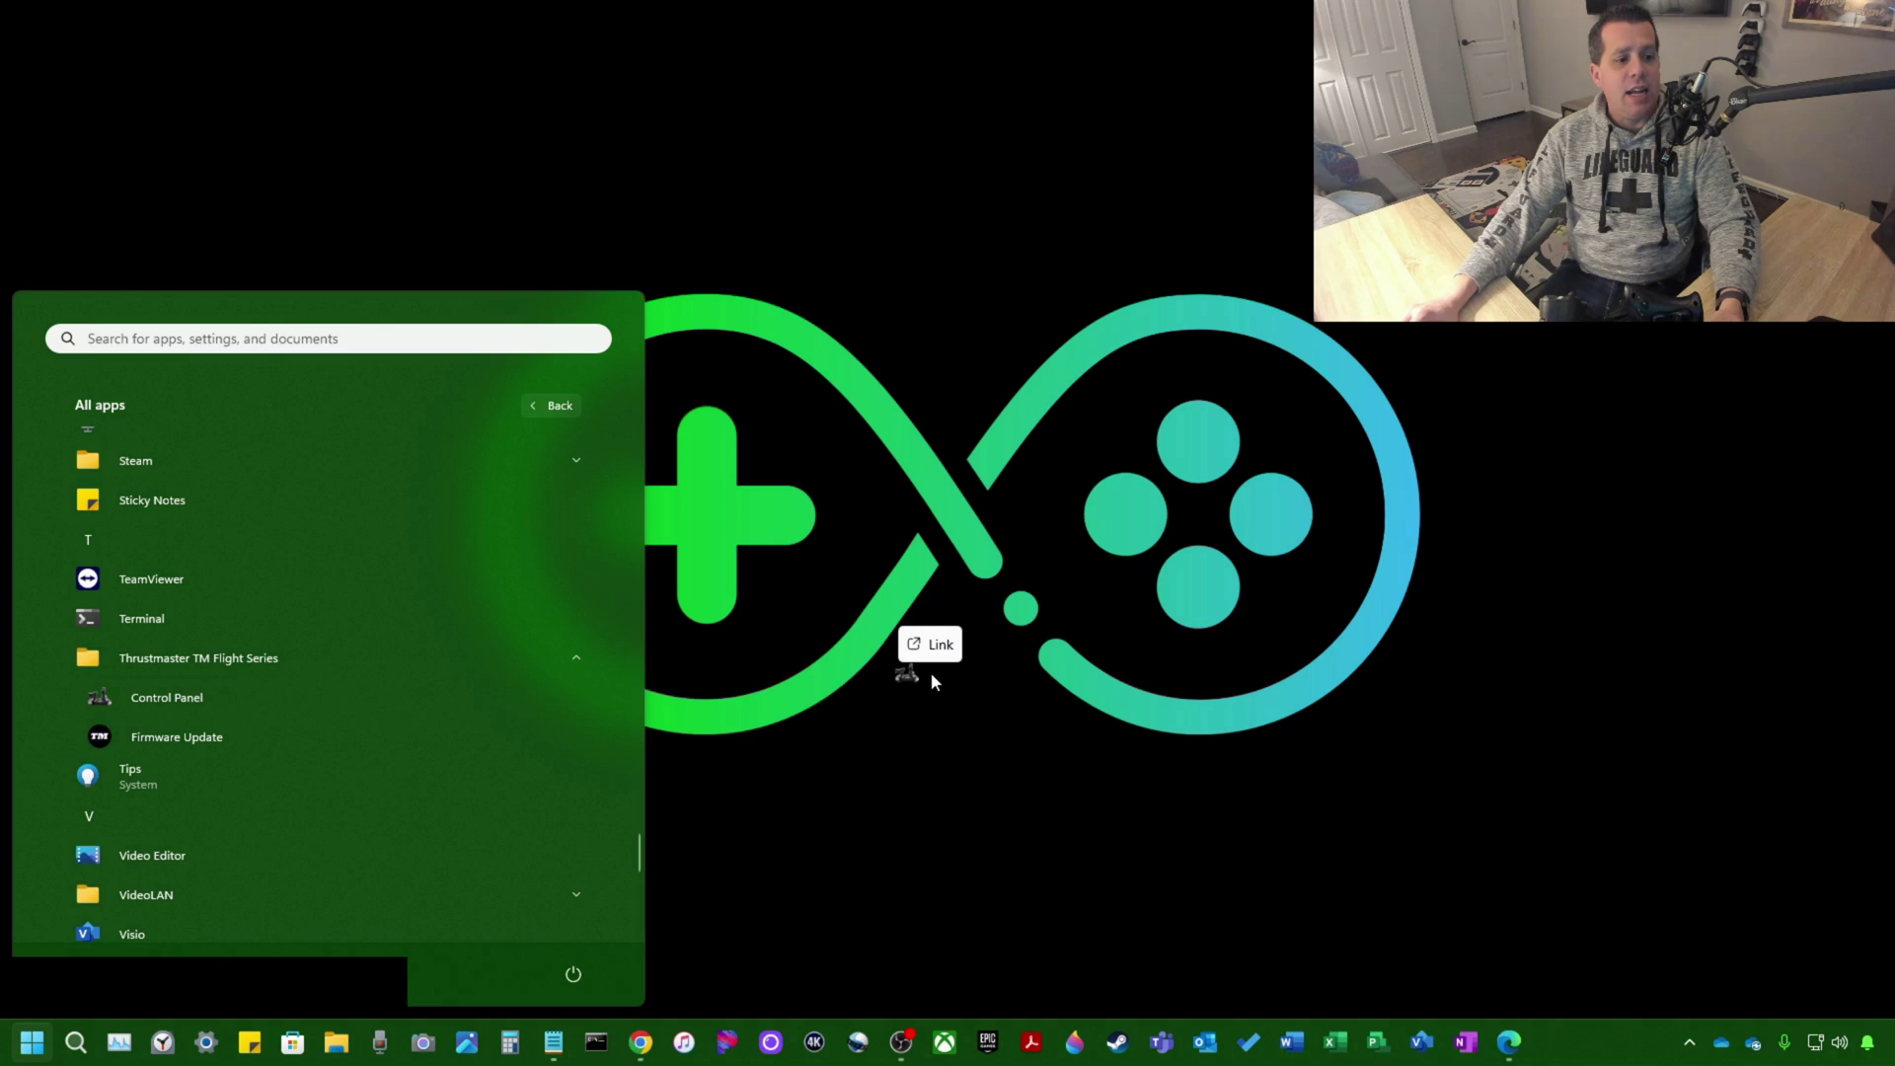
Add a Firmware Update desktop shortcut, then move both shortcuts to the top-left corner
{"action": "left_click", "coordinate": [43, 1034]}
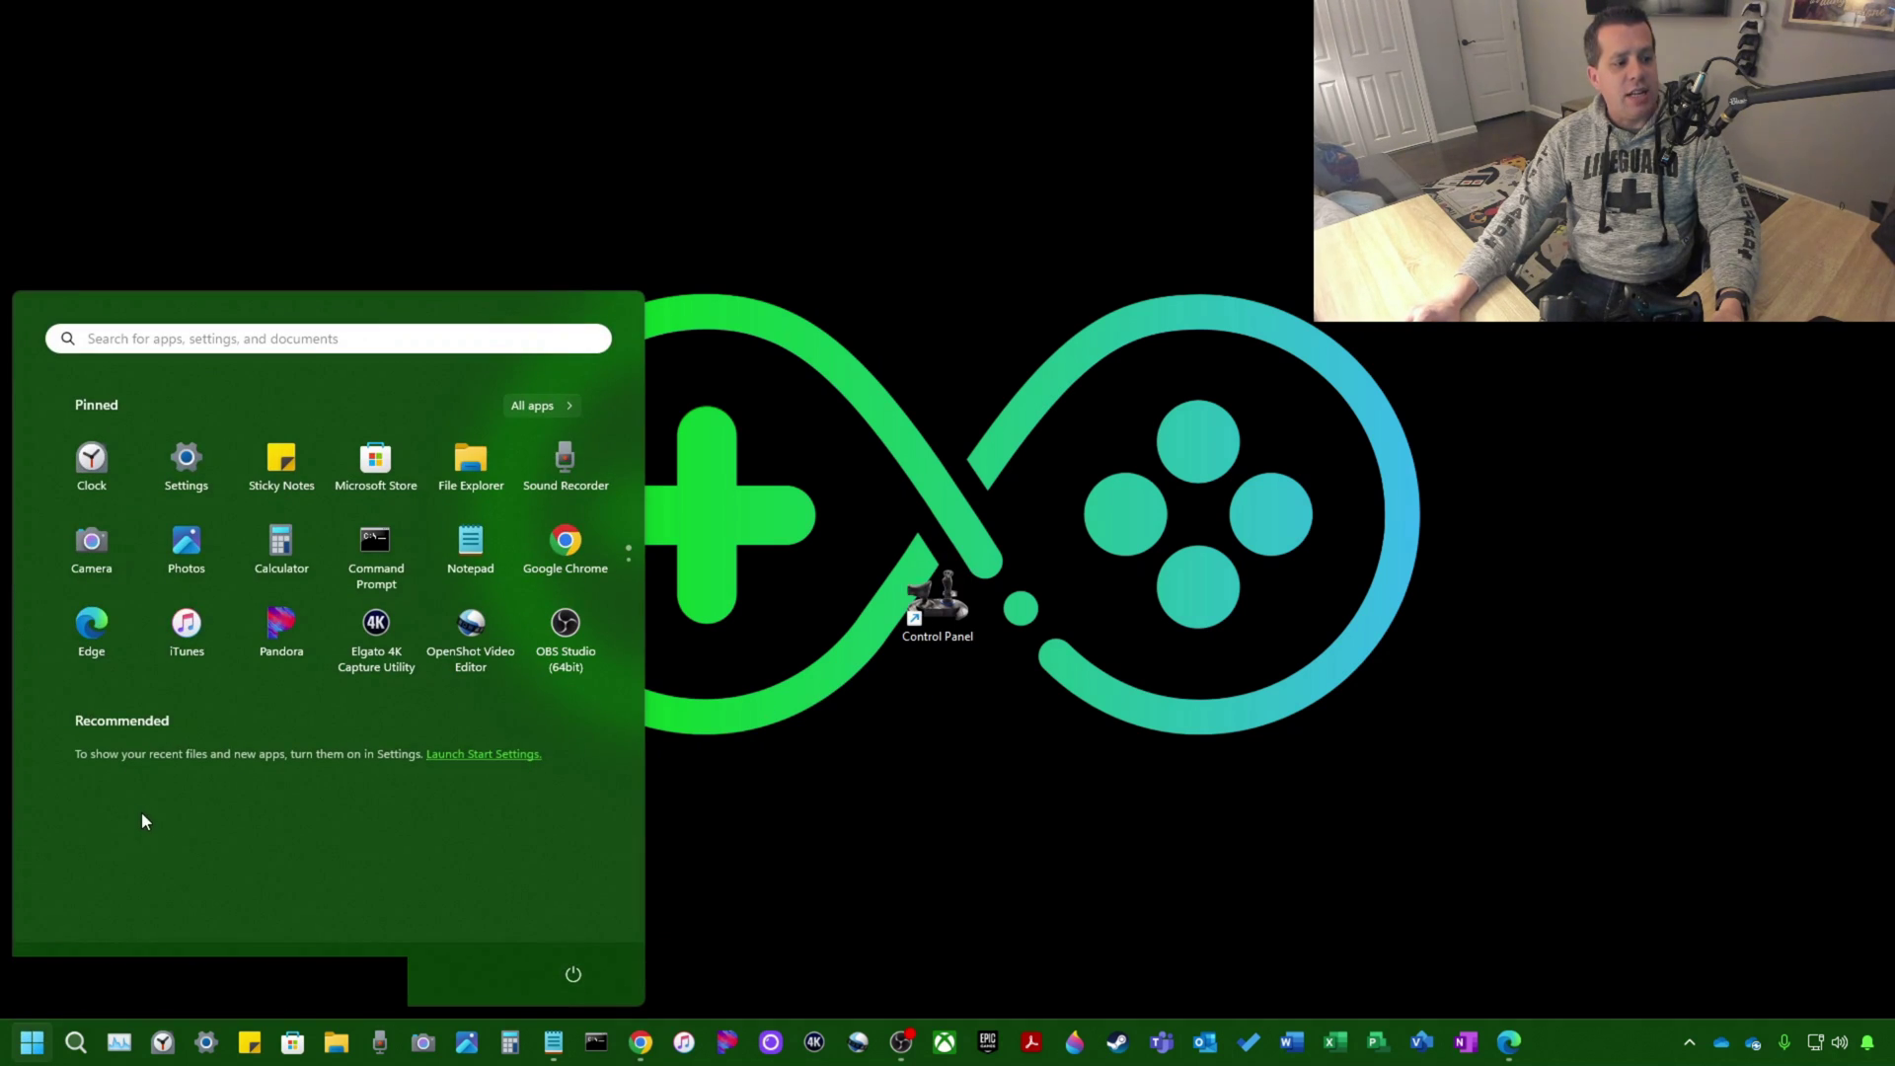
{"action": "left_click", "coordinate": [535, 407]}
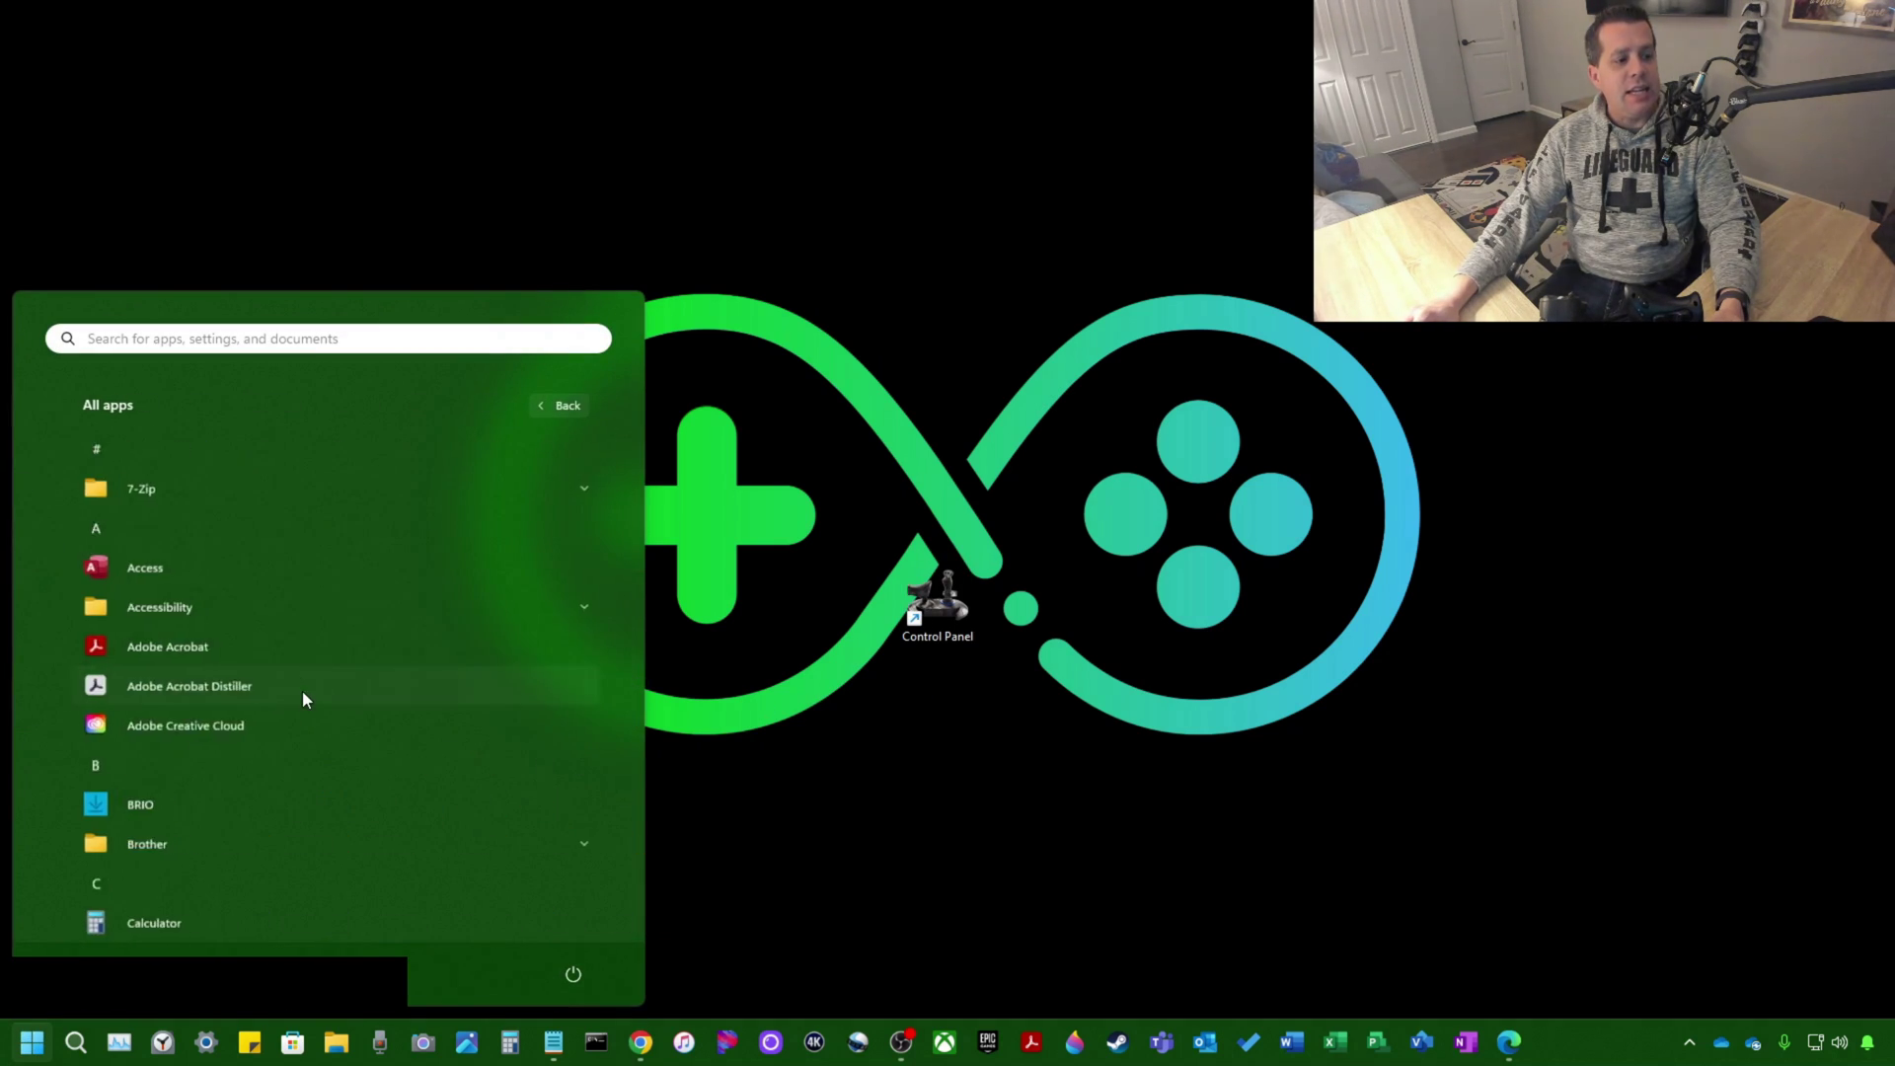
{"action": "scroll", "coordinate": [298, 701], "scroll_direction": "down", "scroll_amount": 10}
{"action": "scroll", "coordinate": [284, 722], "scroll_direction": "down", "scroll_amount": 15}
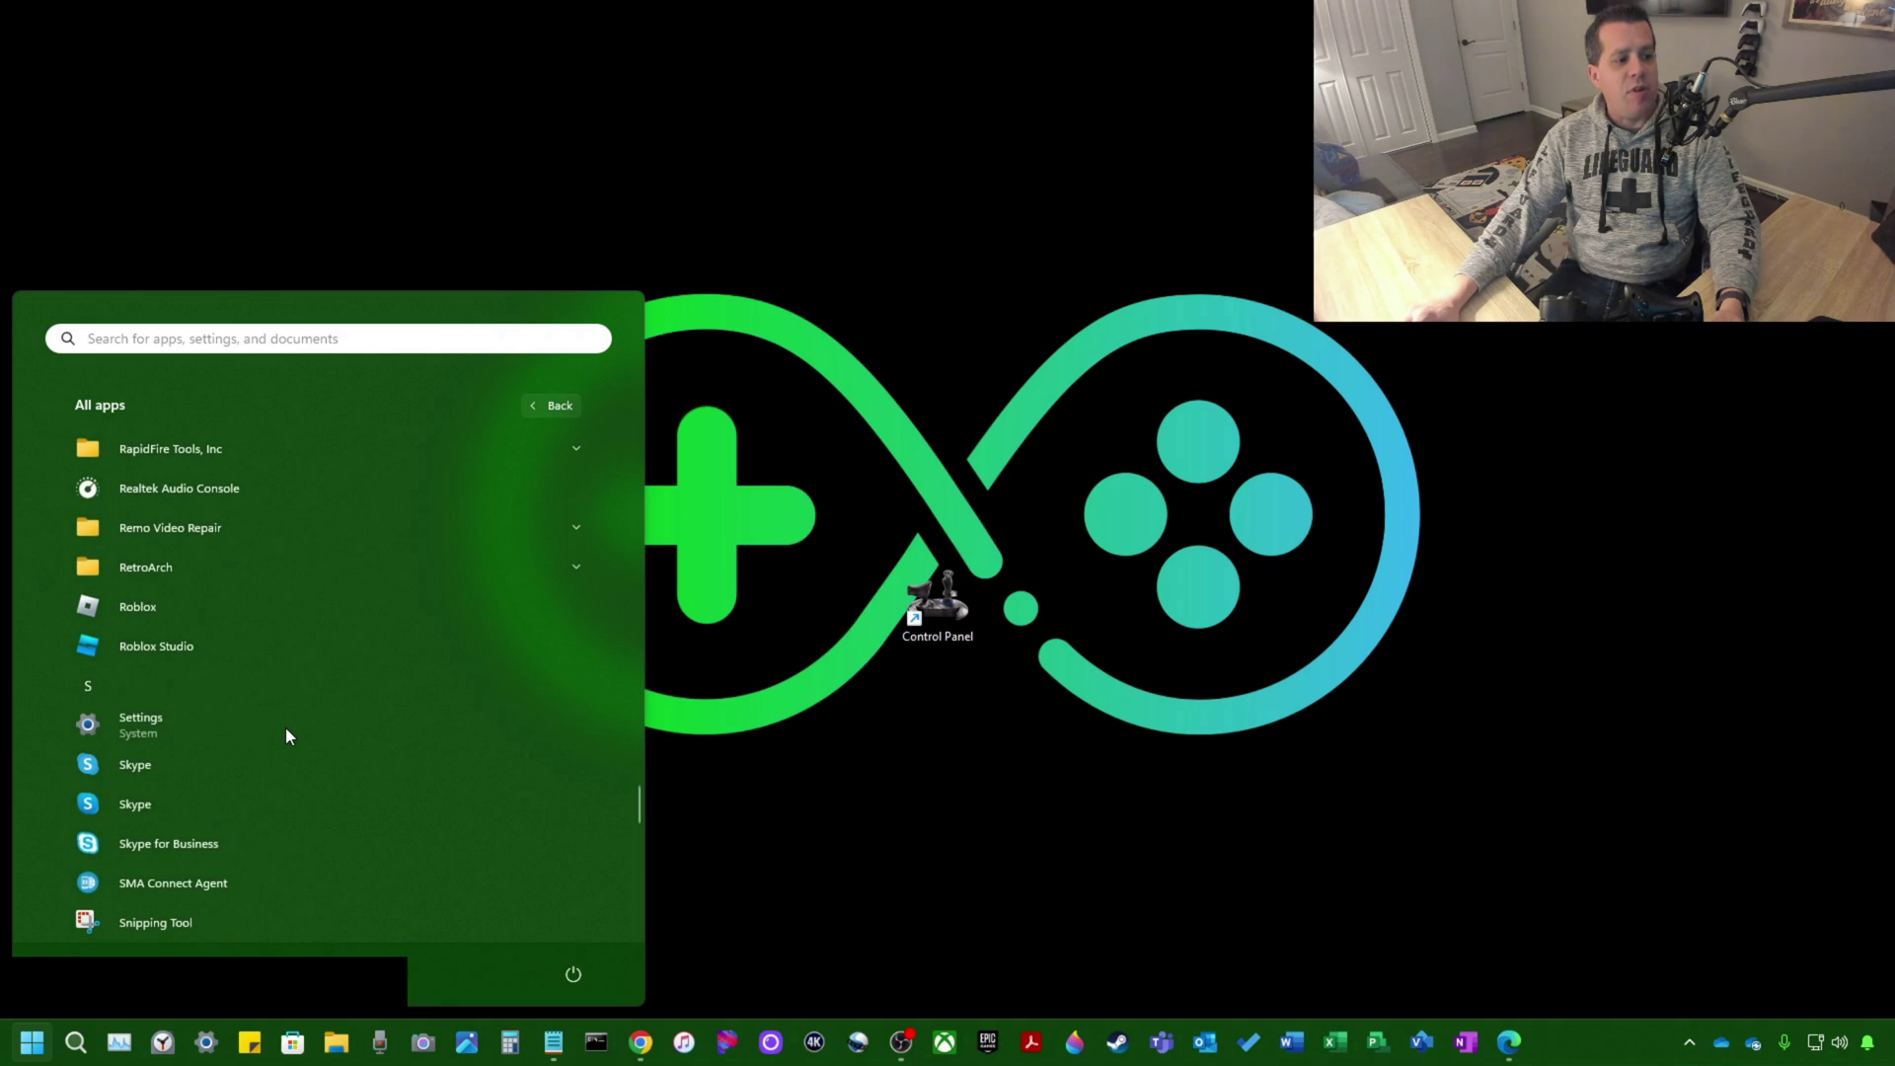
{"action": "scroll", "coordinate": [286, 726], "scroll_direction": "down", "scroll_amount": 3}
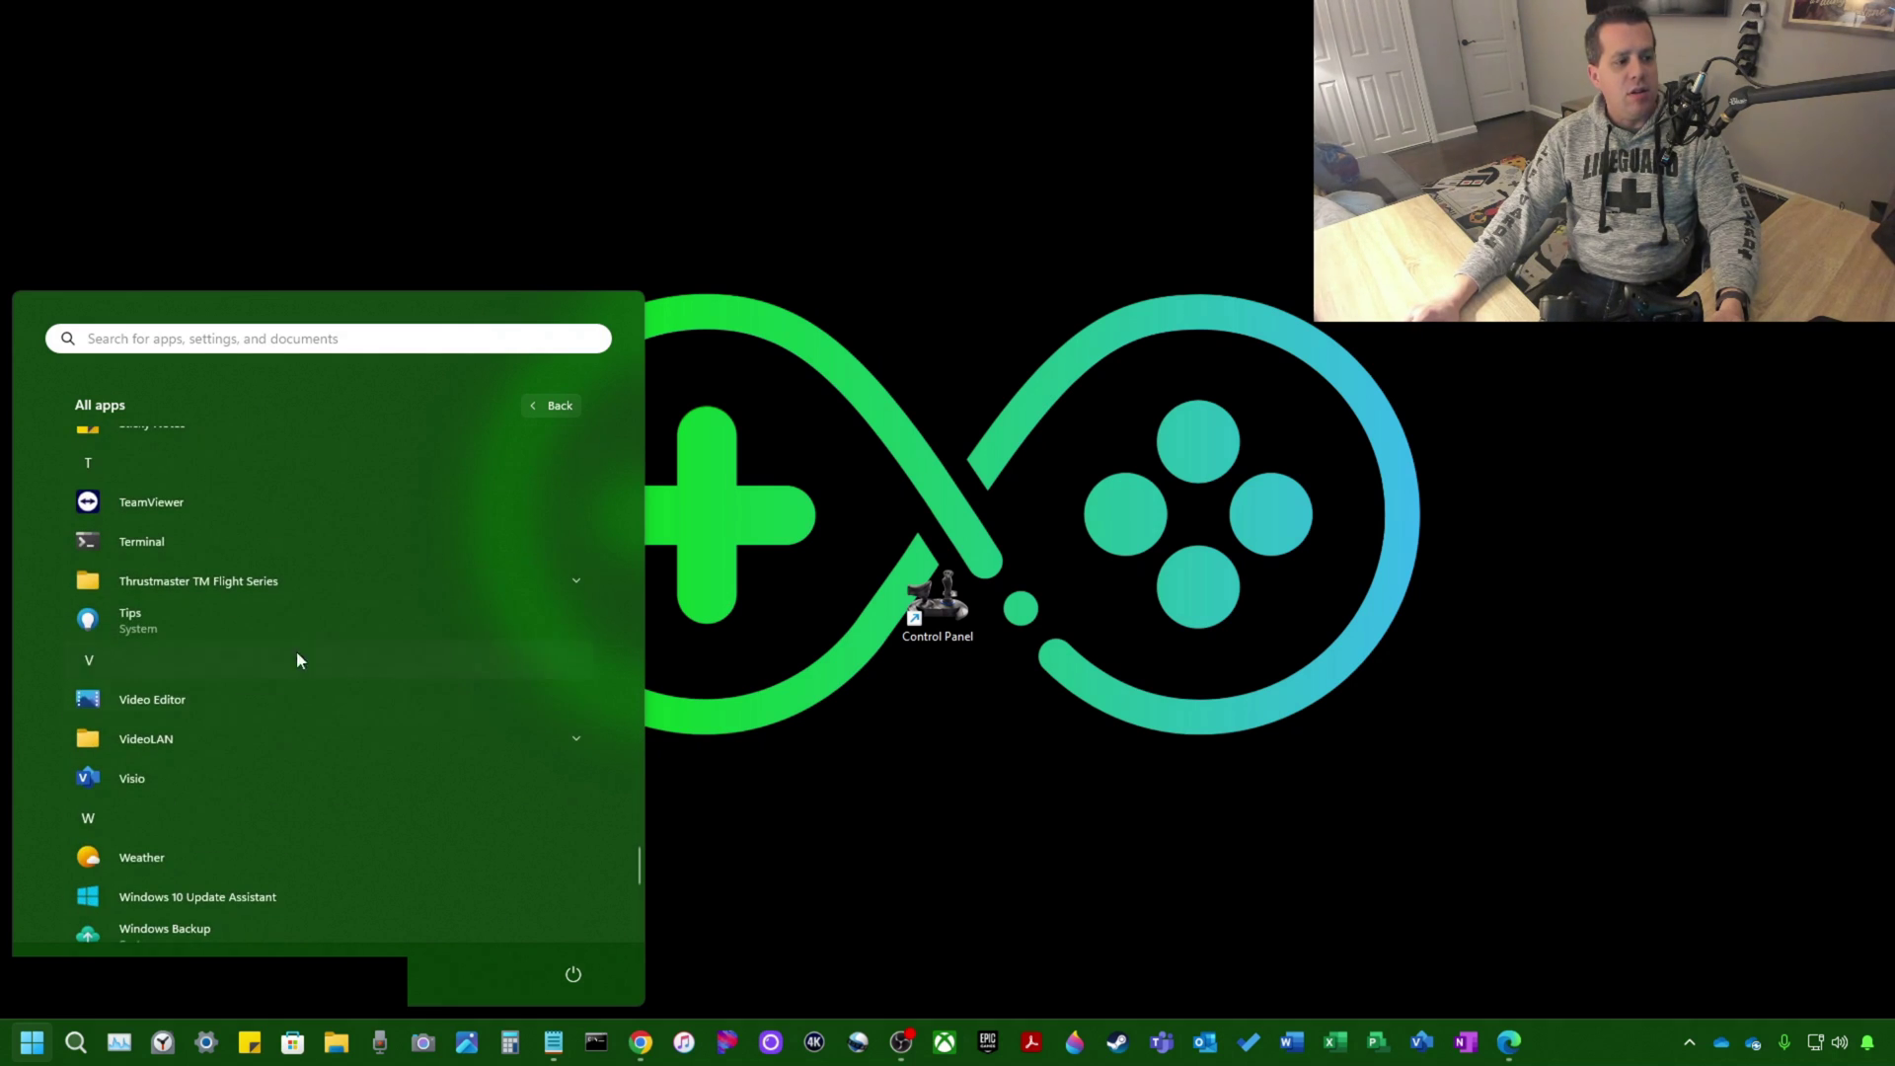
{"action": "left_click", "coordinate": [294, 583]}
{"action": "left_click_drag", "start_coordinate": [233, 660], "coordinate": [914, 713]}
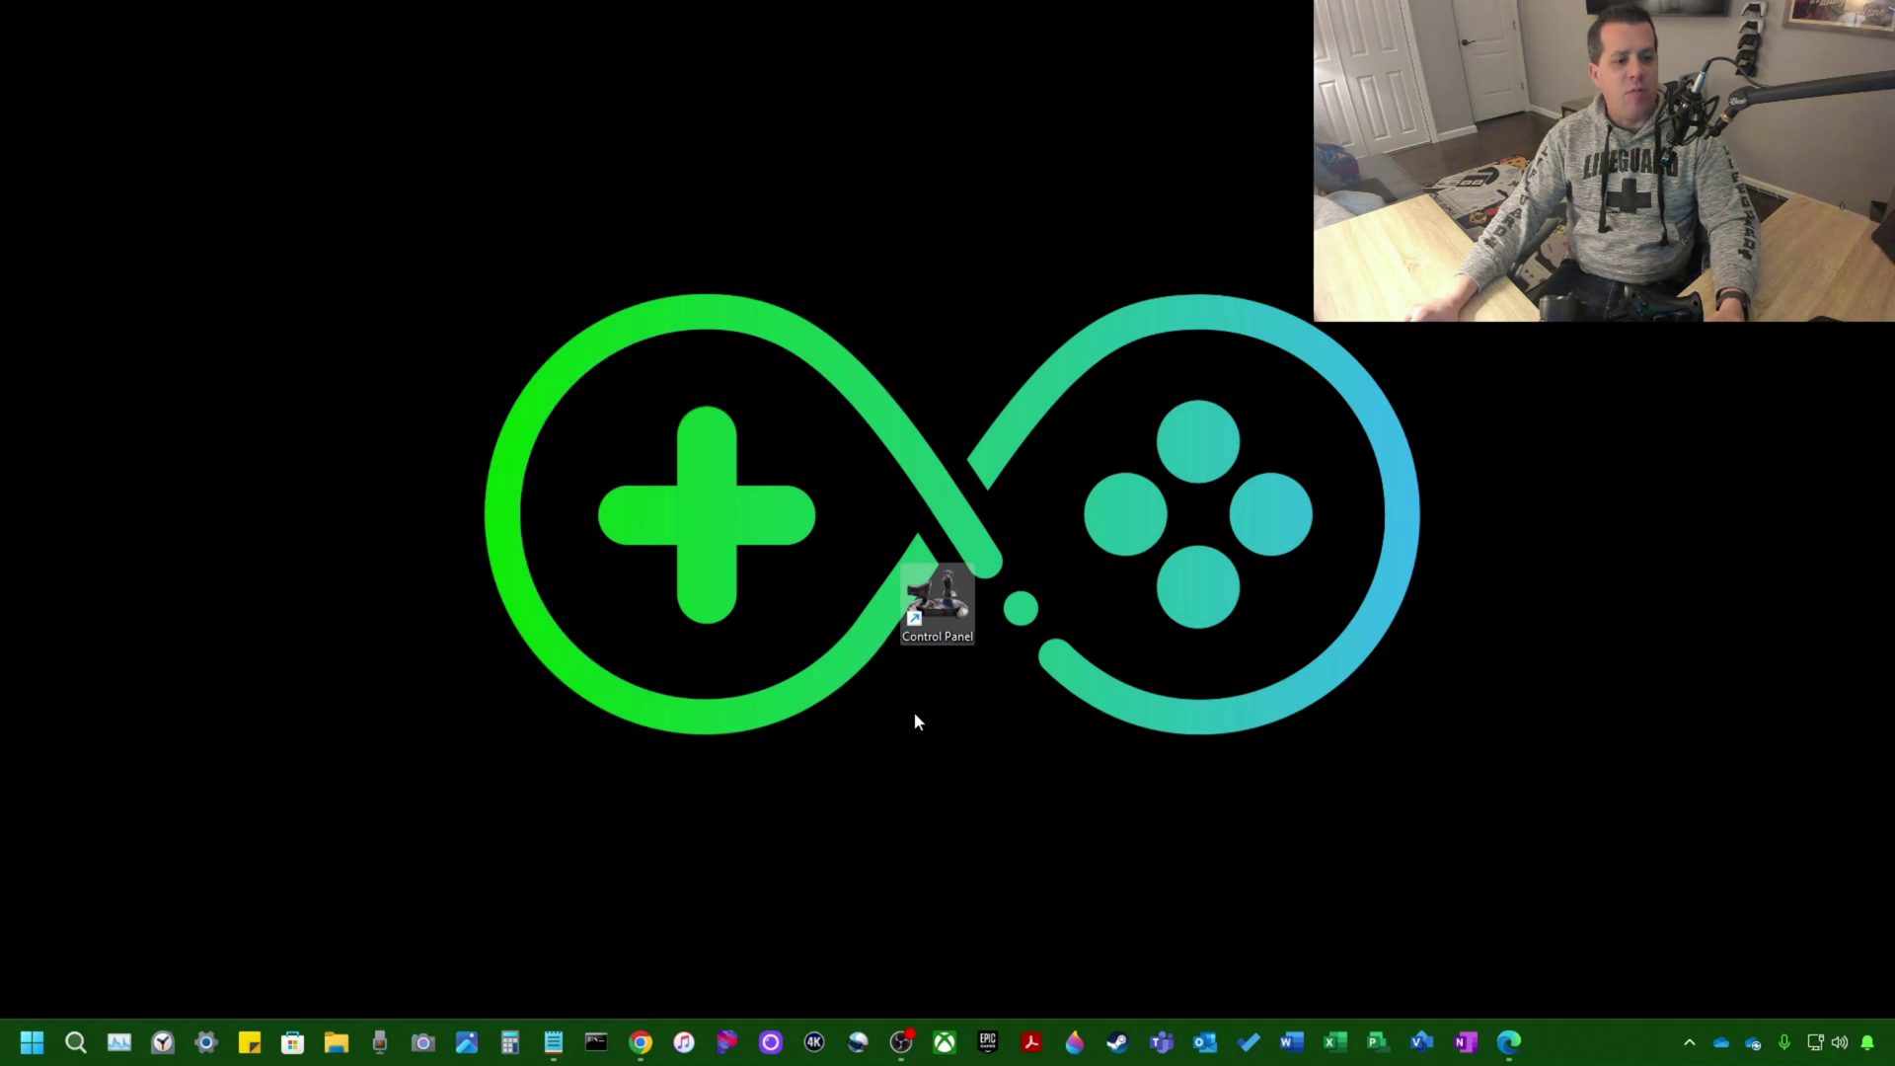
{"action": "left_click_drag", "start_coordinate": [809, 547], "coordinate": [998, 760]}
{"action": "left_click_drag", "start_coordinate": [936, 604], "coordinate": [89, 89]}
Launch Thrustmaster Control Panel from the desktop and confirm T.Flight Hotas One shows status OK
{"action": "left_click", "coordinate": [242, 133]}
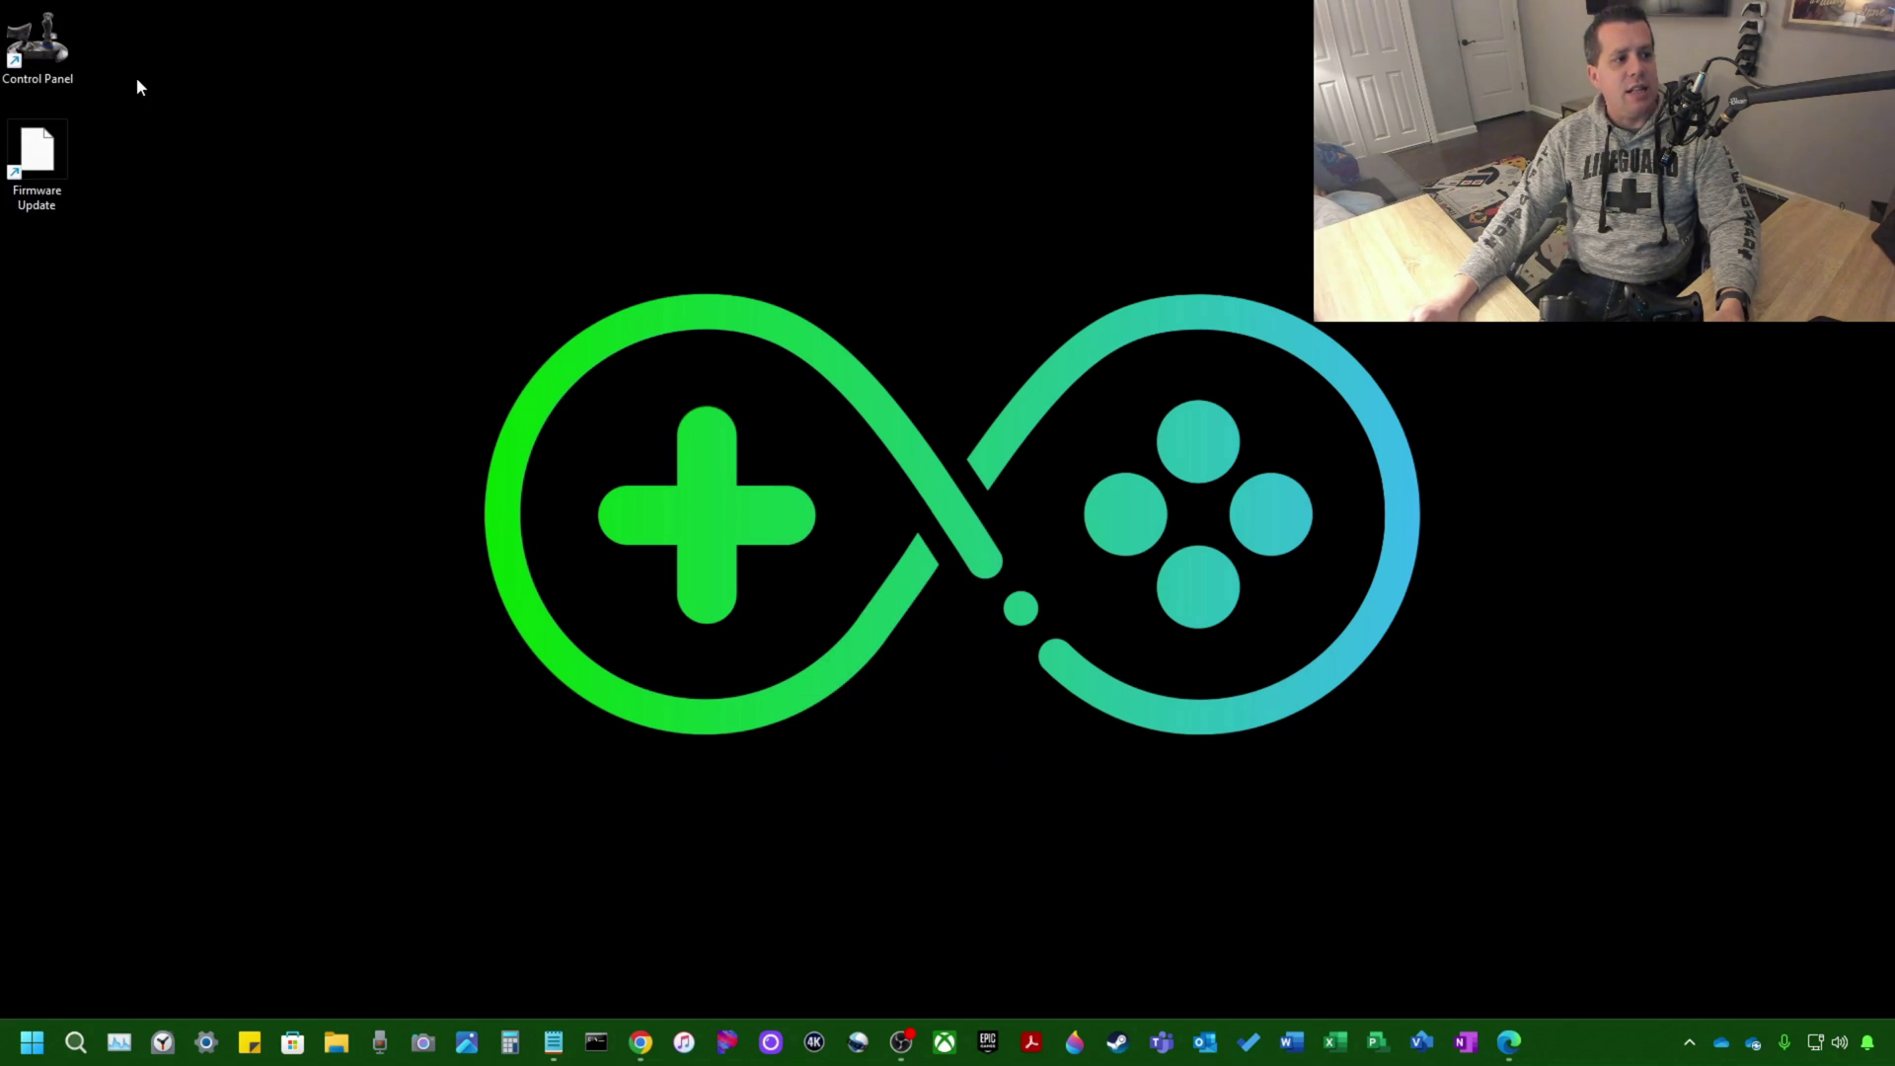
{"action": "double_click", "coordinate": [56, 49]}
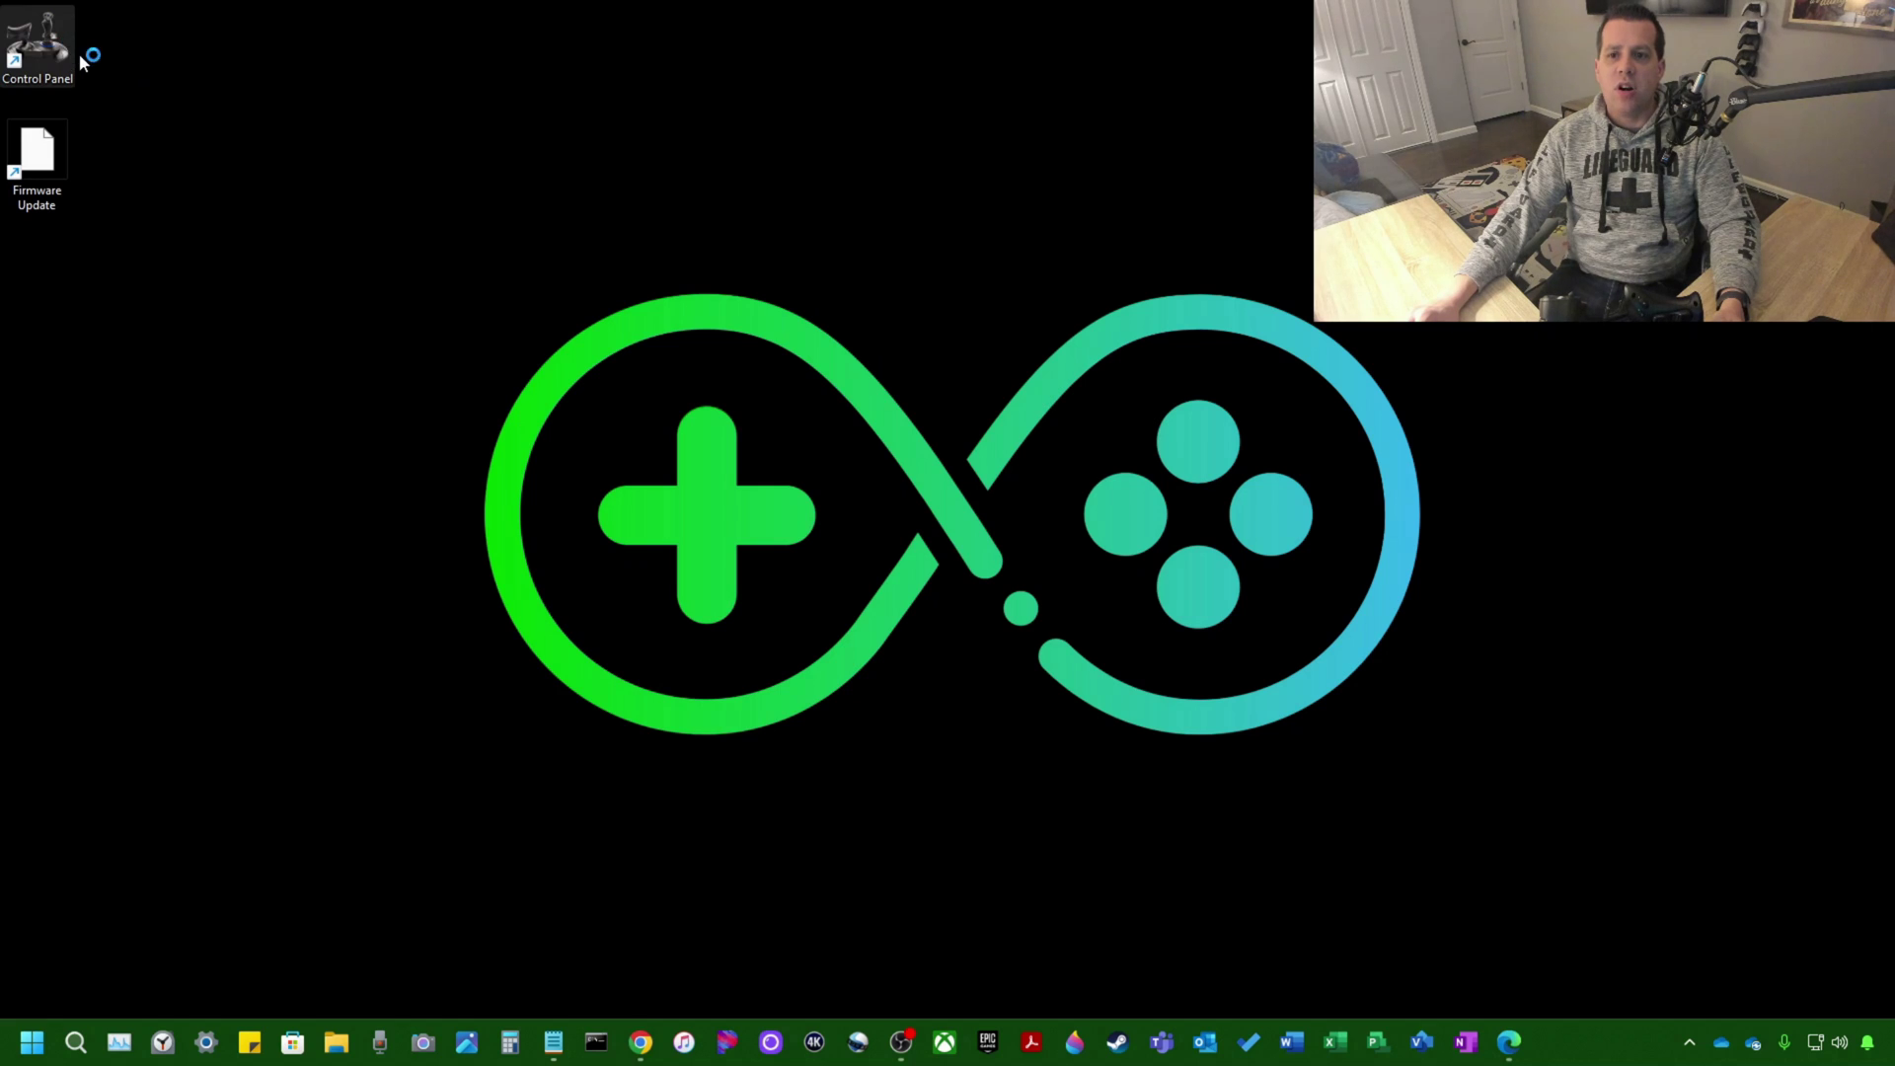
{"action": "left_click_drag", "start_coordinate": [412, 239], "coordinate": [554, 236]}
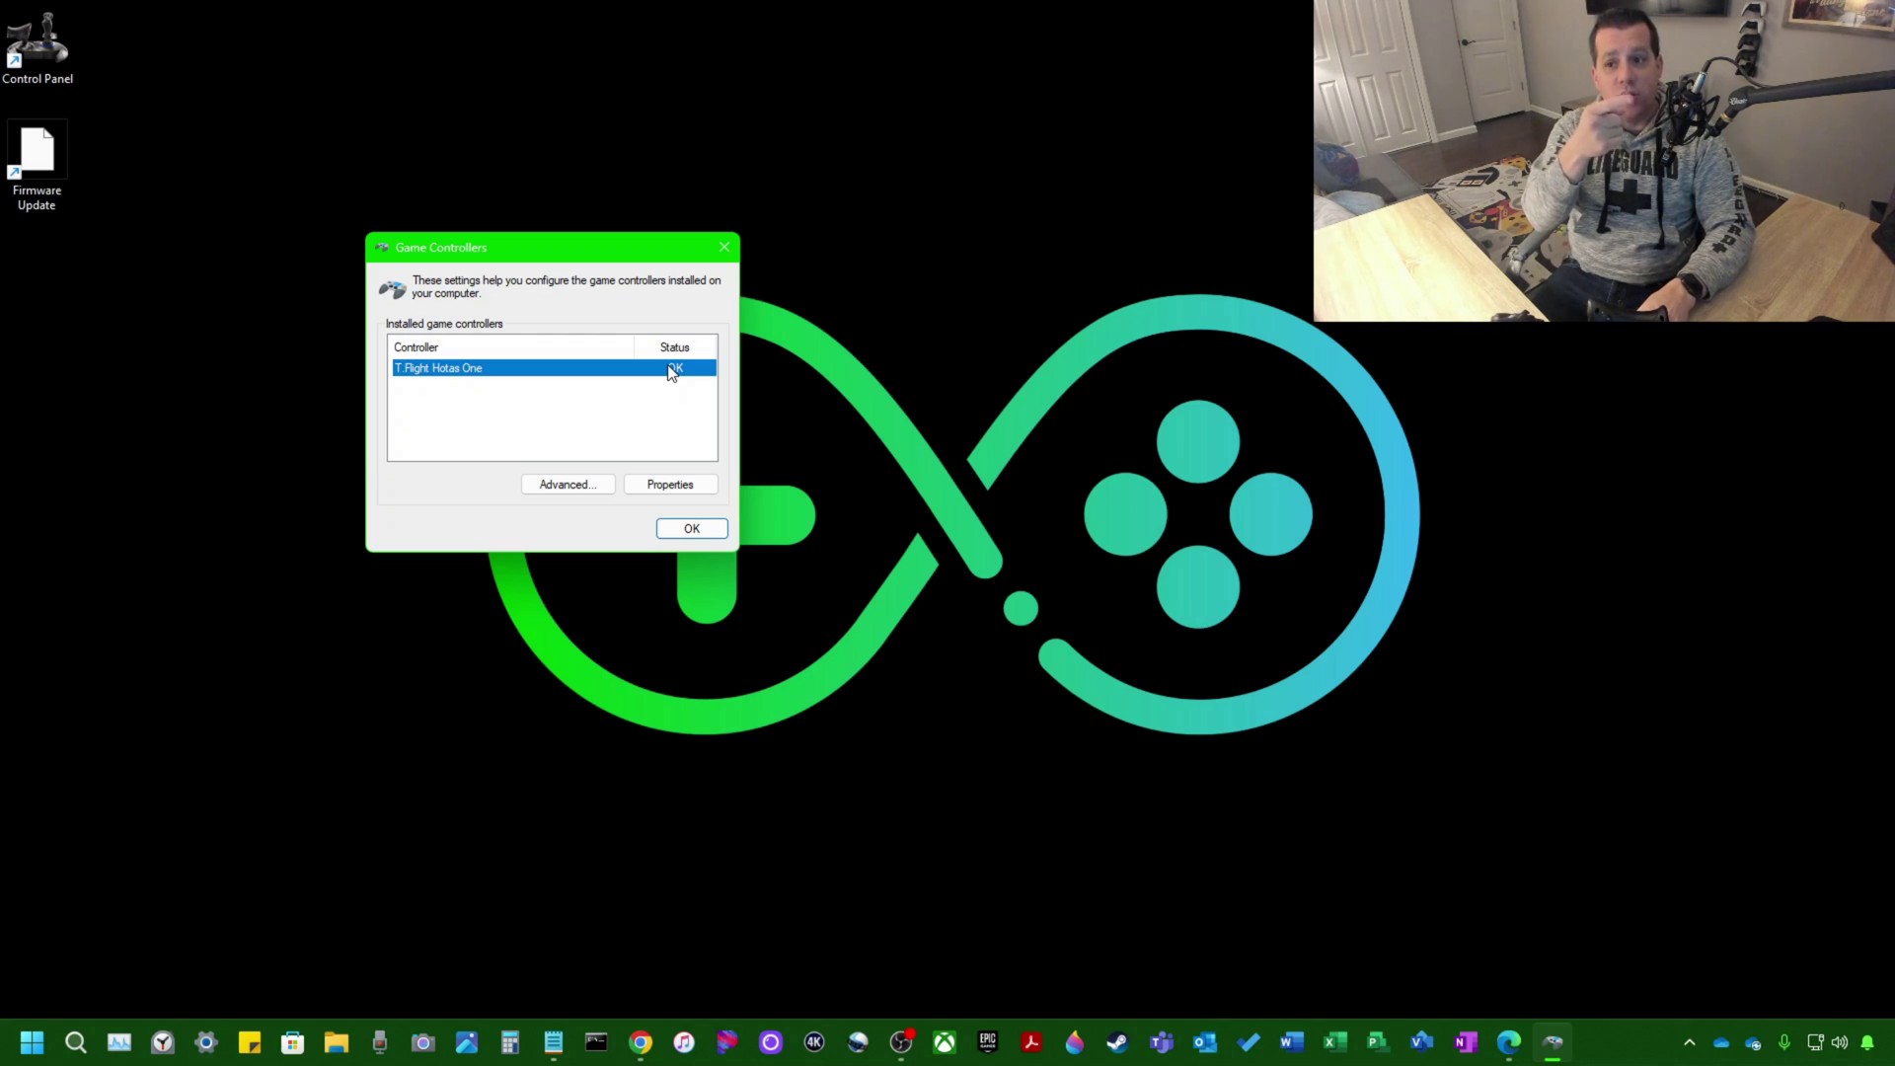
Open the T.Flight Hotas One test-input properties, showing firmware 1.17 and 4/6 Axis Mode
{"action": "left_click", "coordinate": [659, 482]}
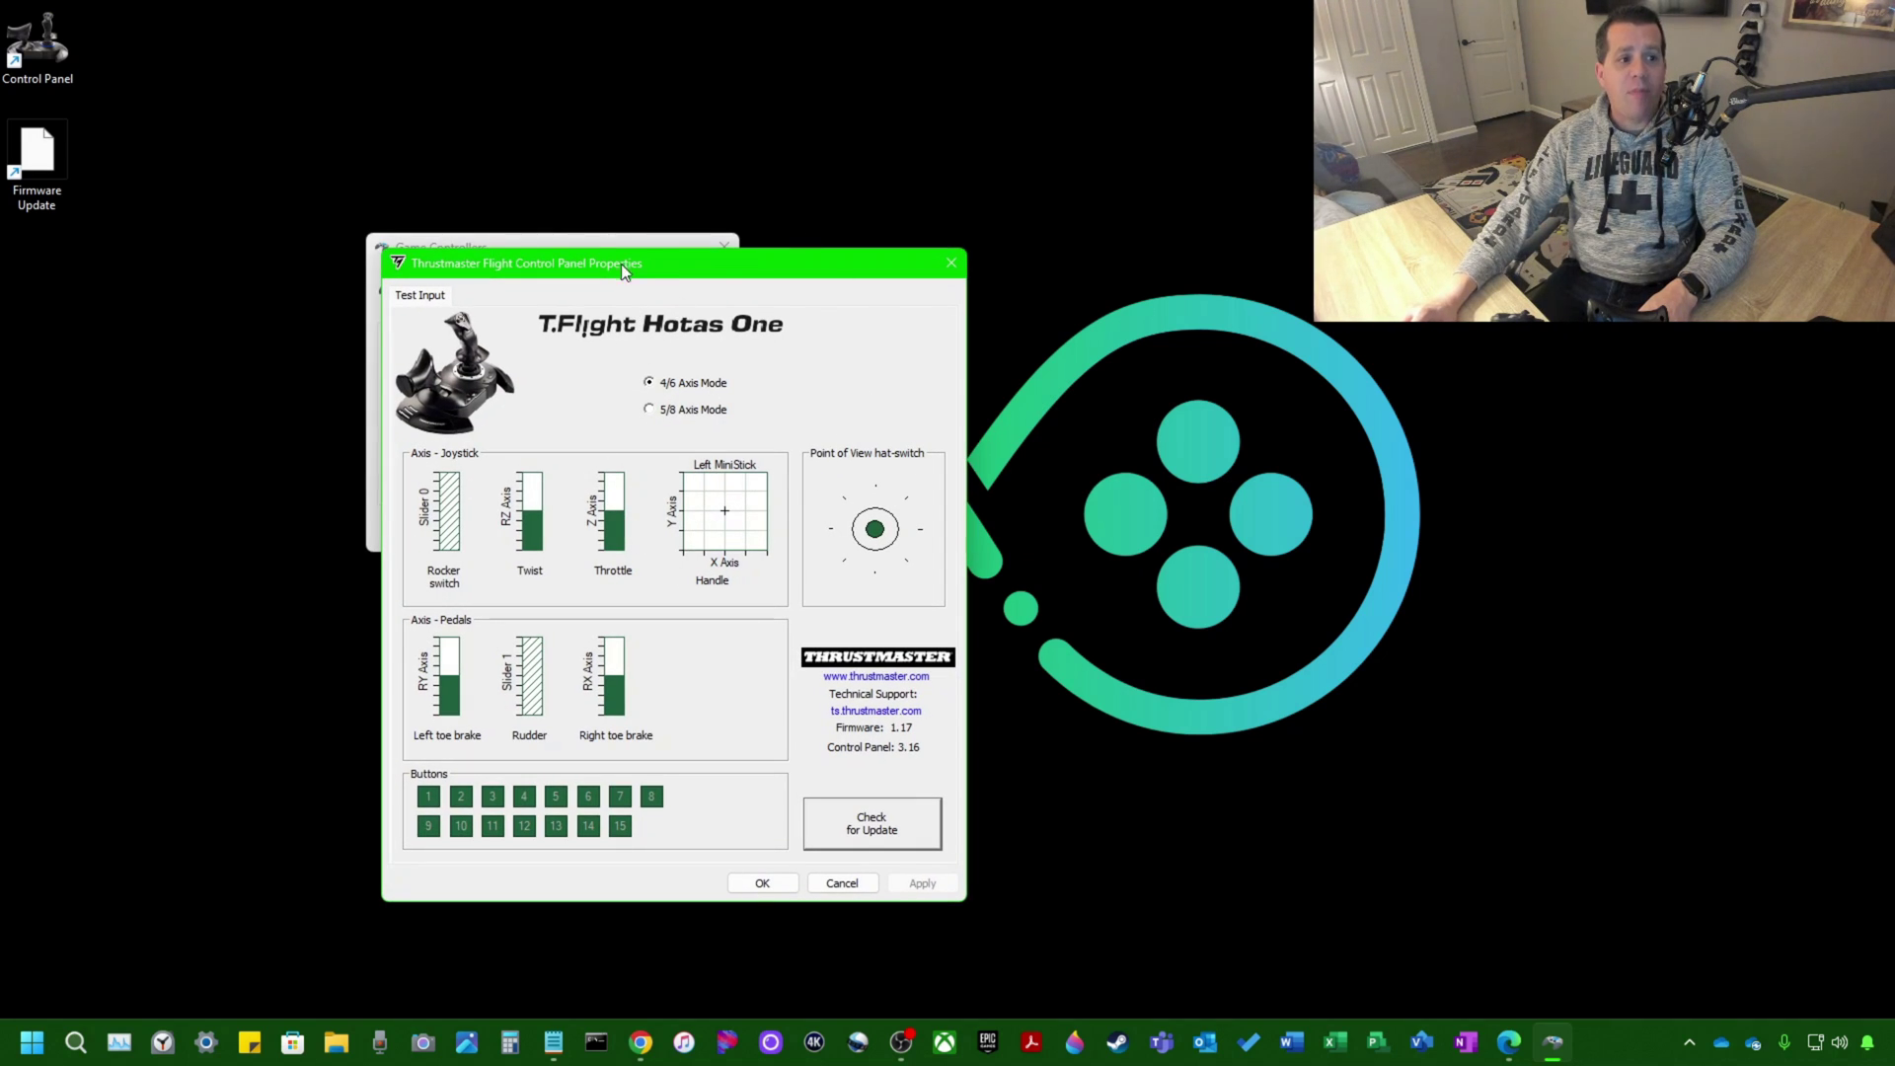
{"action": "left_click_drag", "start_coordinate": [622, 271], "coordinate": [765, 228]}
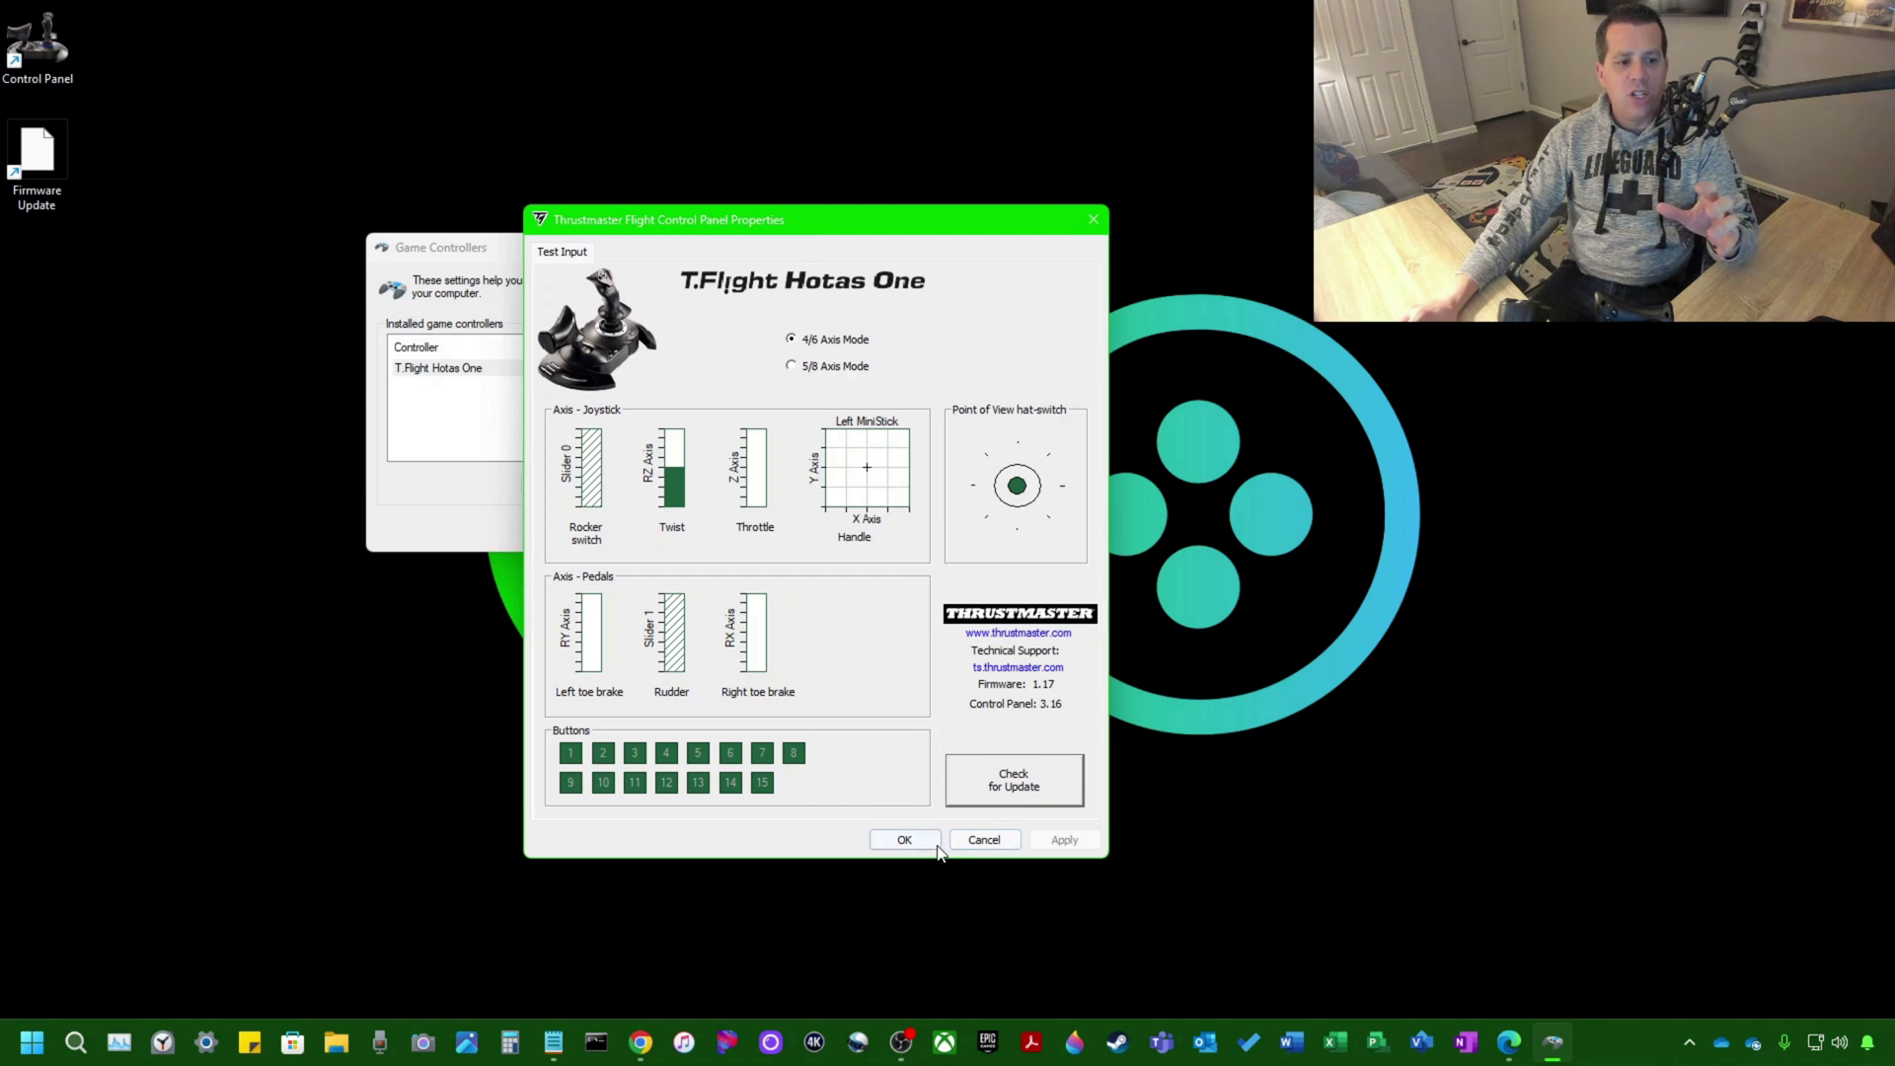
Close the controller properties and Game Controllers, then launch Firmware Updater from the desktop
{"action": "left_click", "coordinate": [904, 840]}
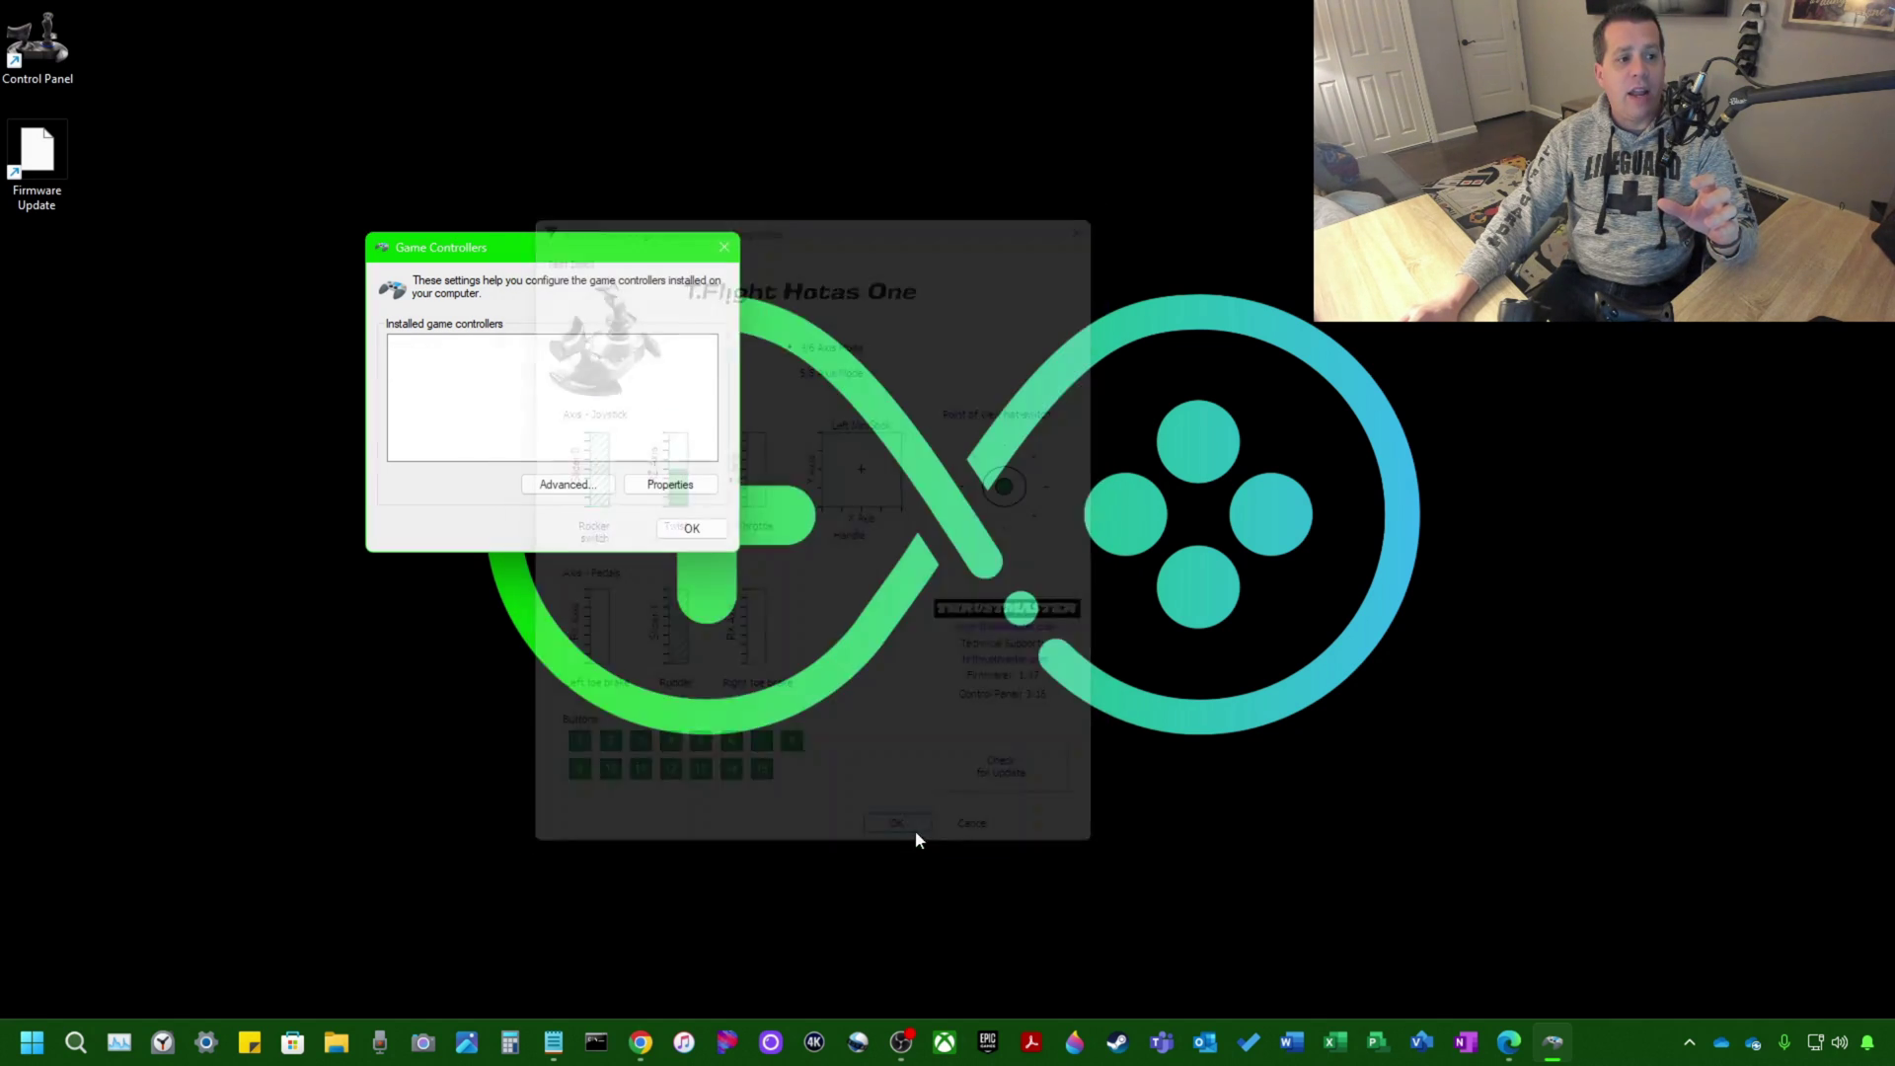
{"action": "left_click", "coordinate": [725, 246]}
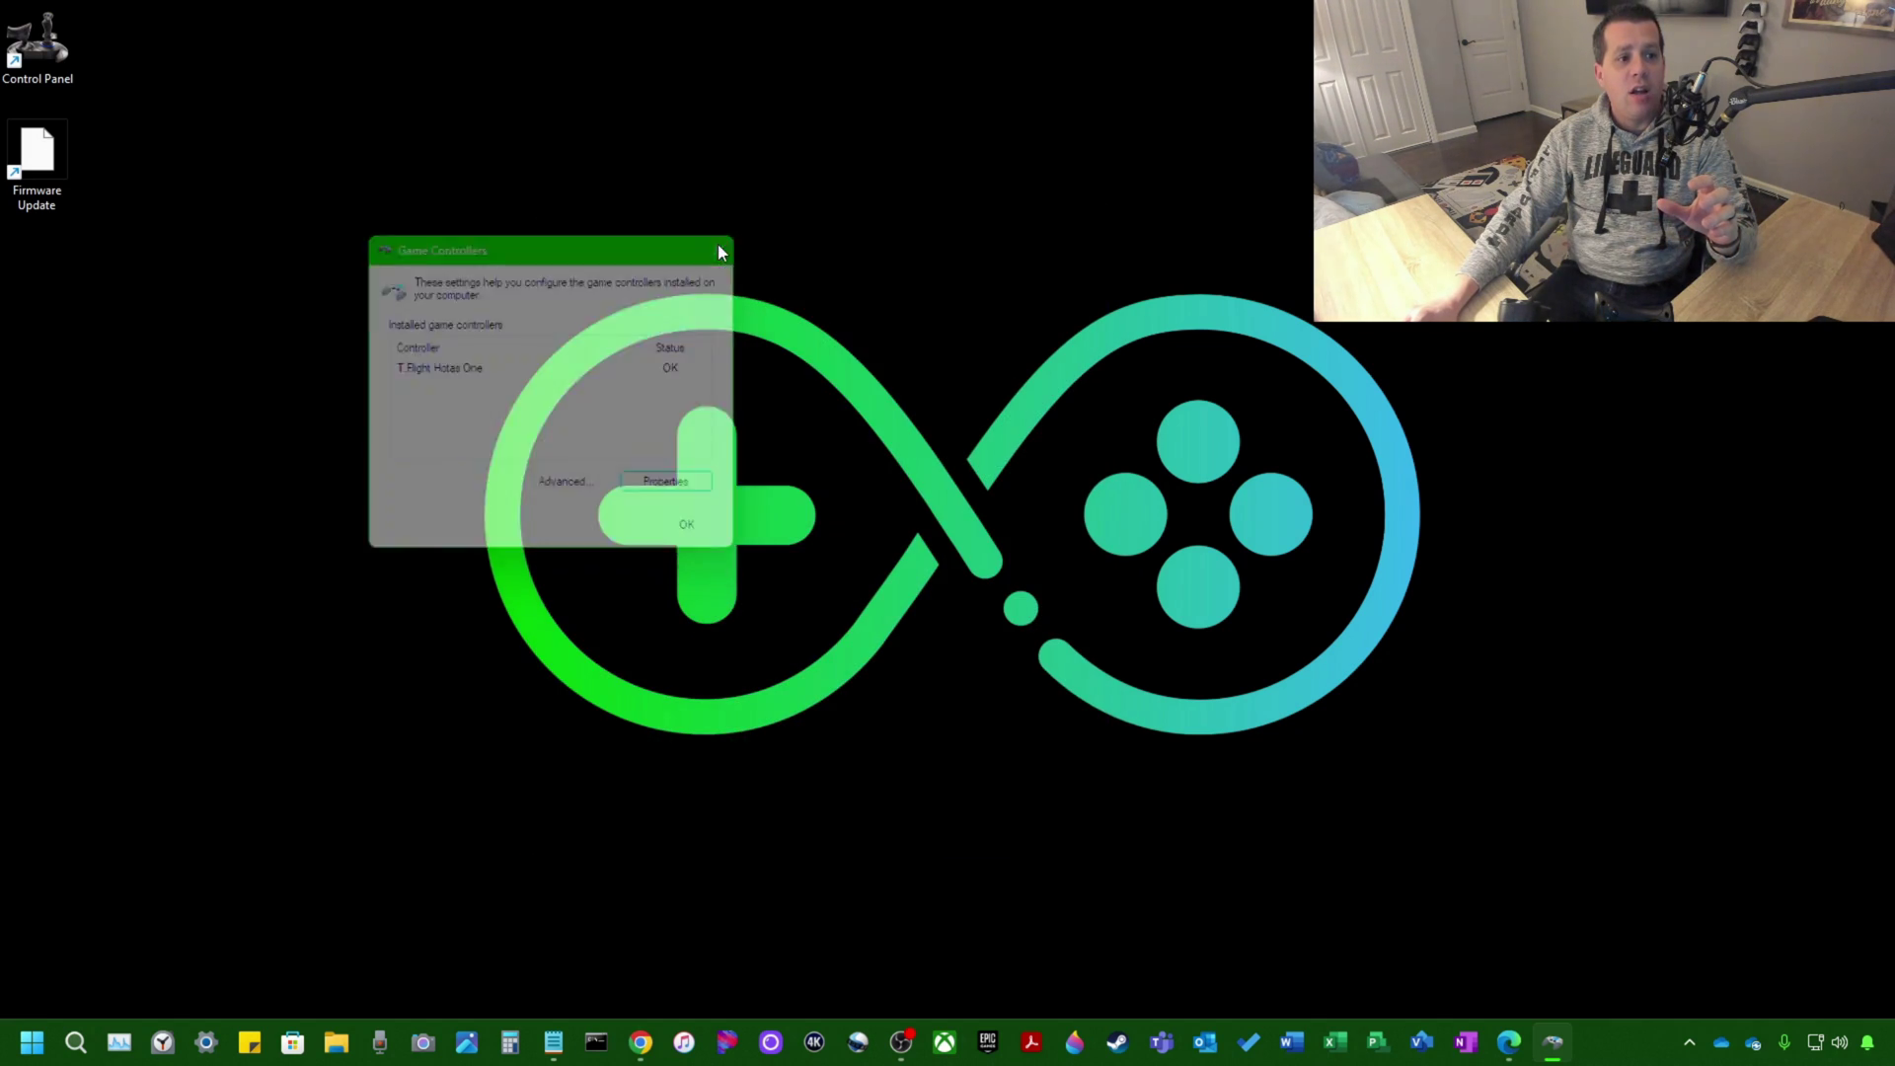
{"action": "double_click", "coordinate": [40, 163]}
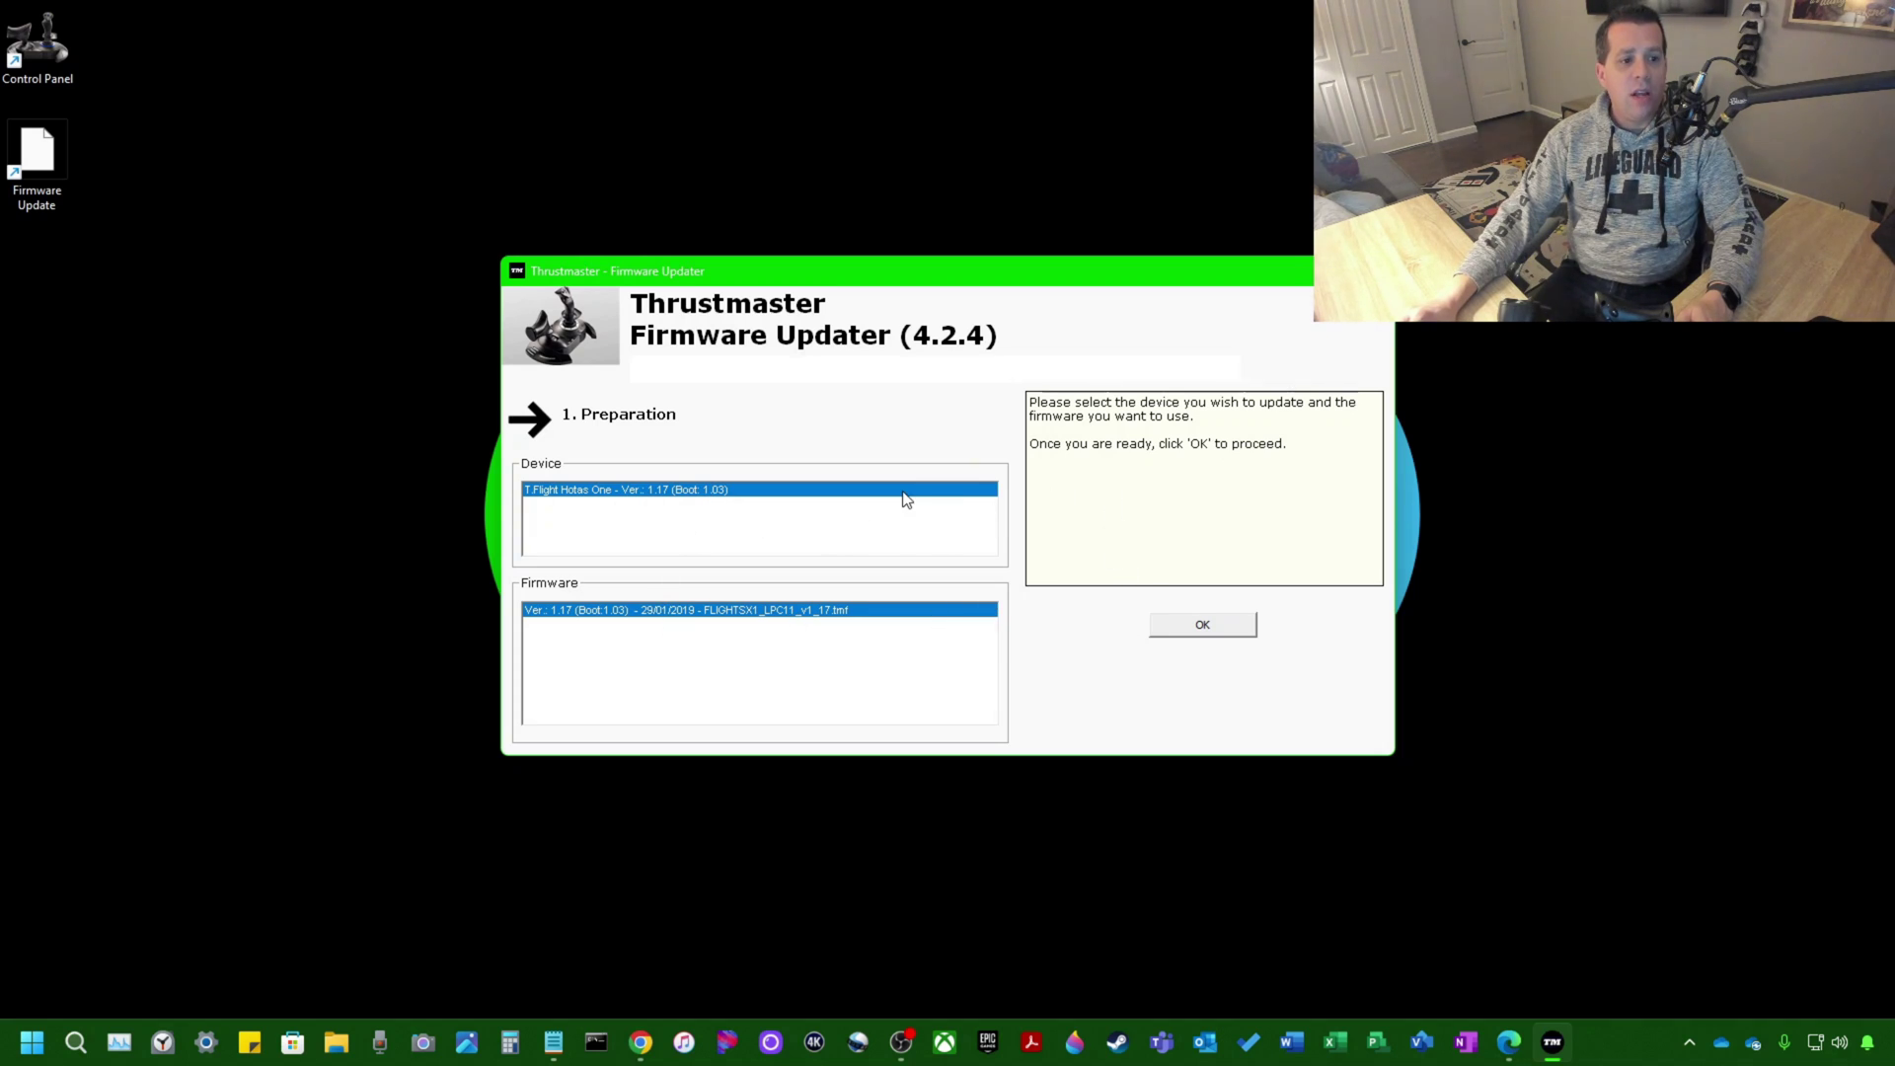
Flash firmware 1.17 onto the T.Flight Hotas One and acknowledge the success message
{"action": "left_click", "coordinate": [1202, 626]}
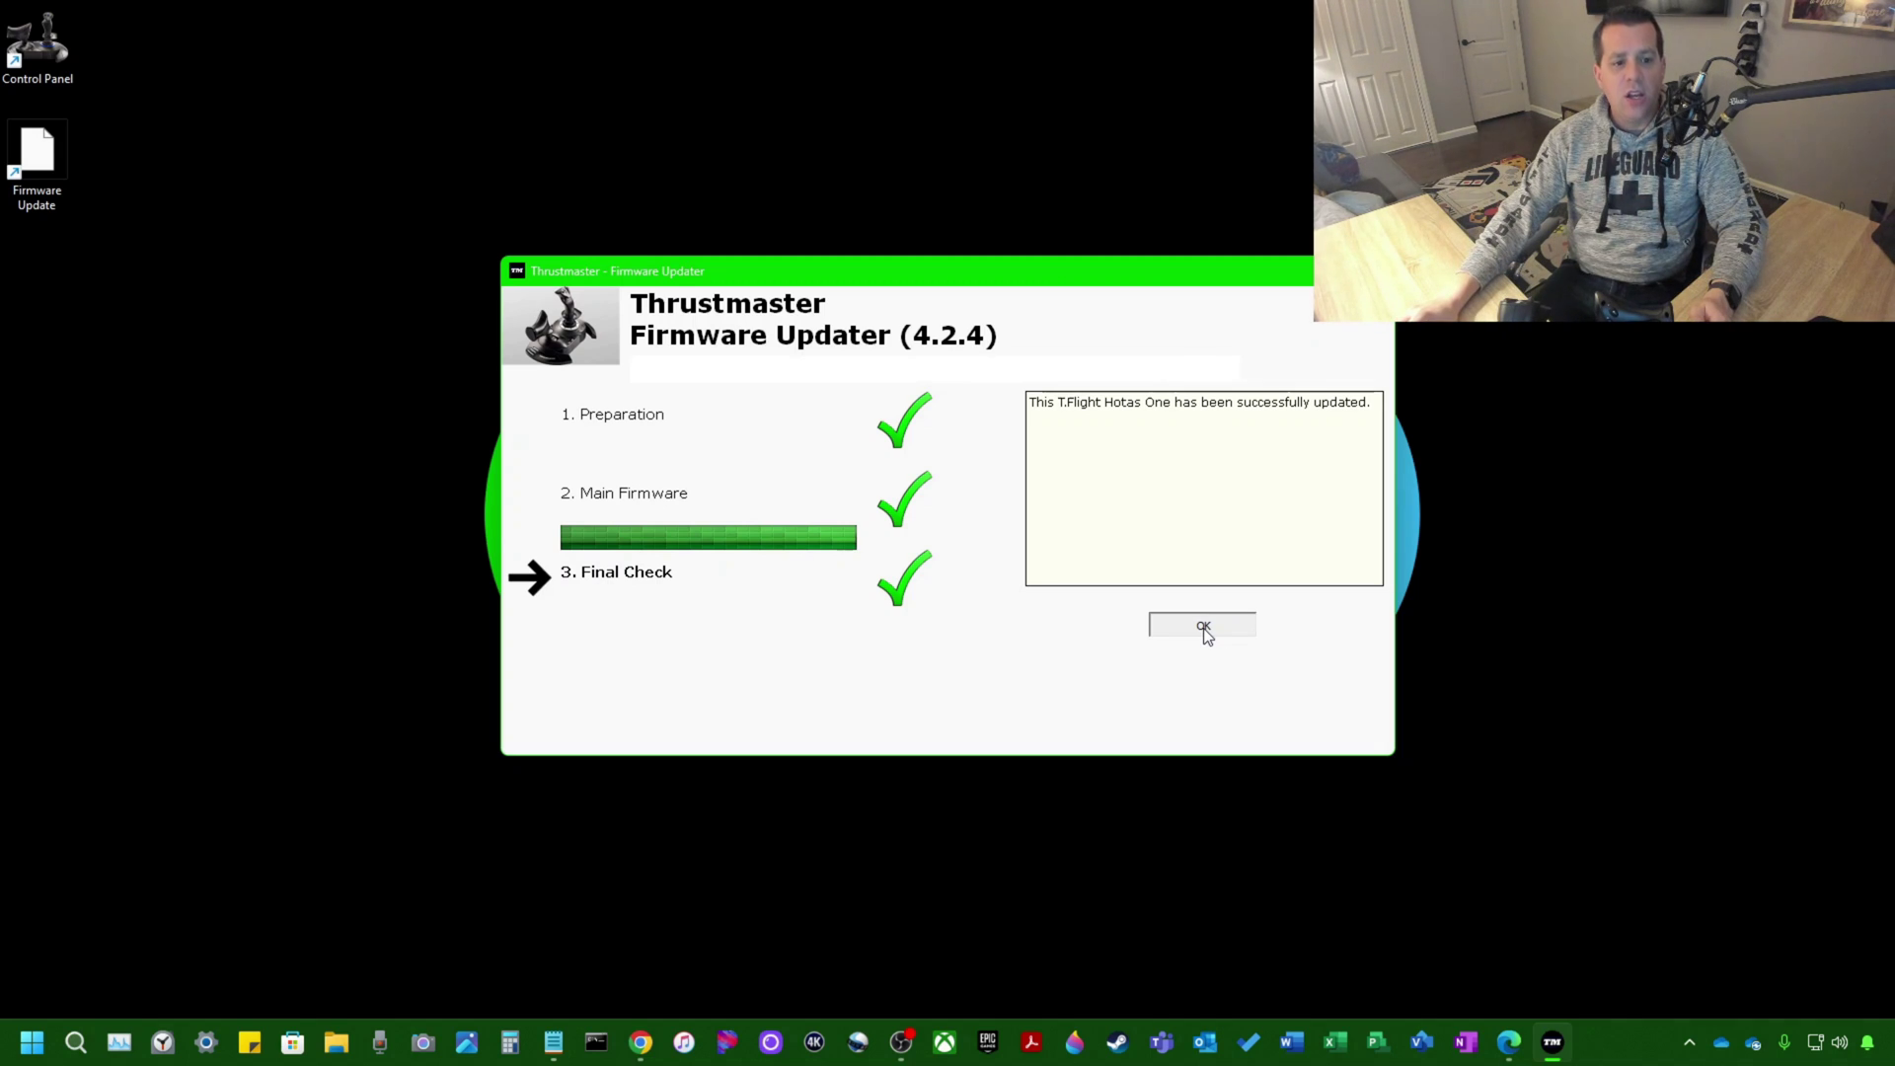
{"action": "left_click", "coordinate": [1204, 628]}
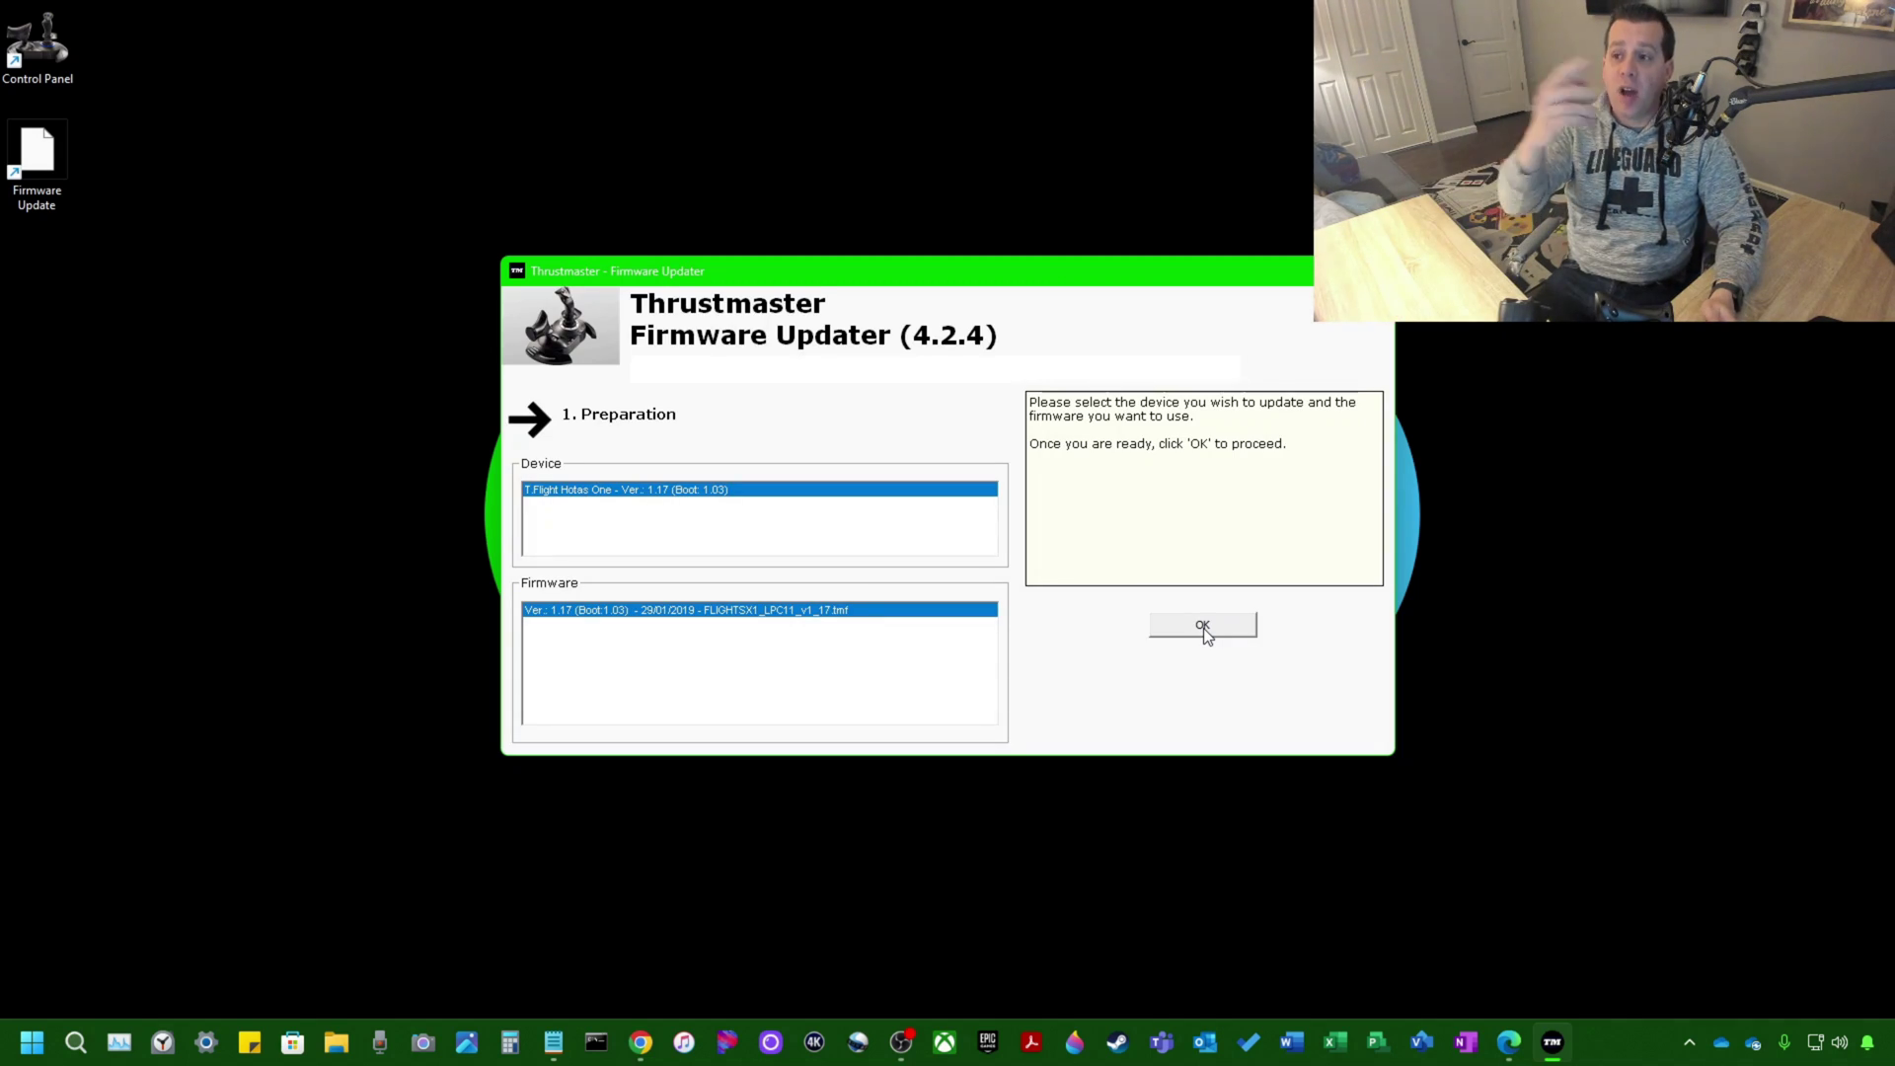